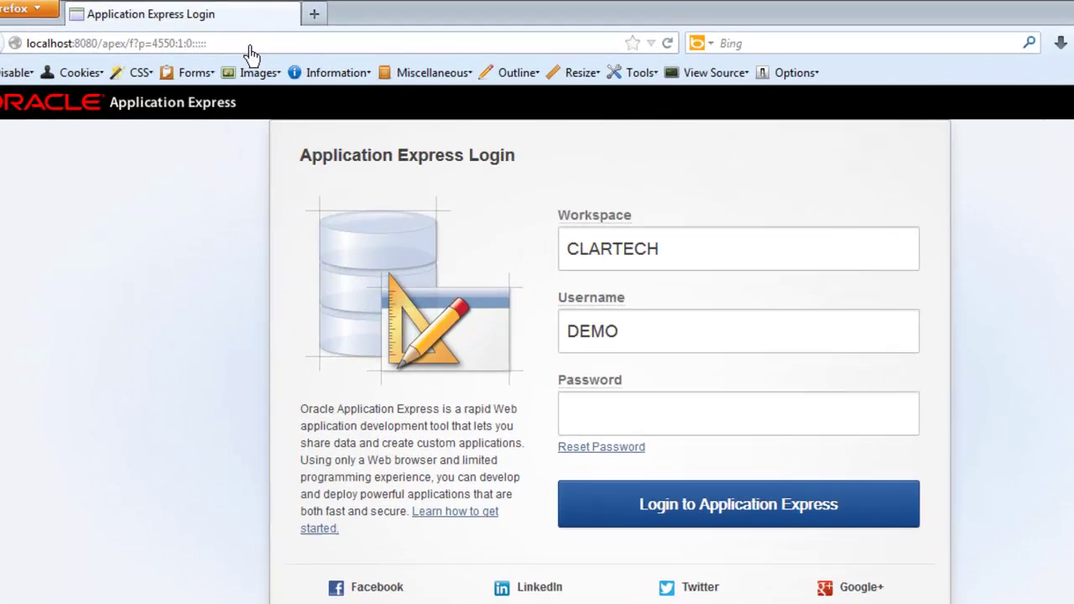
Highlight the localhost:8080/apex login address, then switch to the Oracle_11gR2_Blog virtual machine window.
left_click_drag(231, 56, 82, 52)
left_click_drag(155, 60, 123, 63)
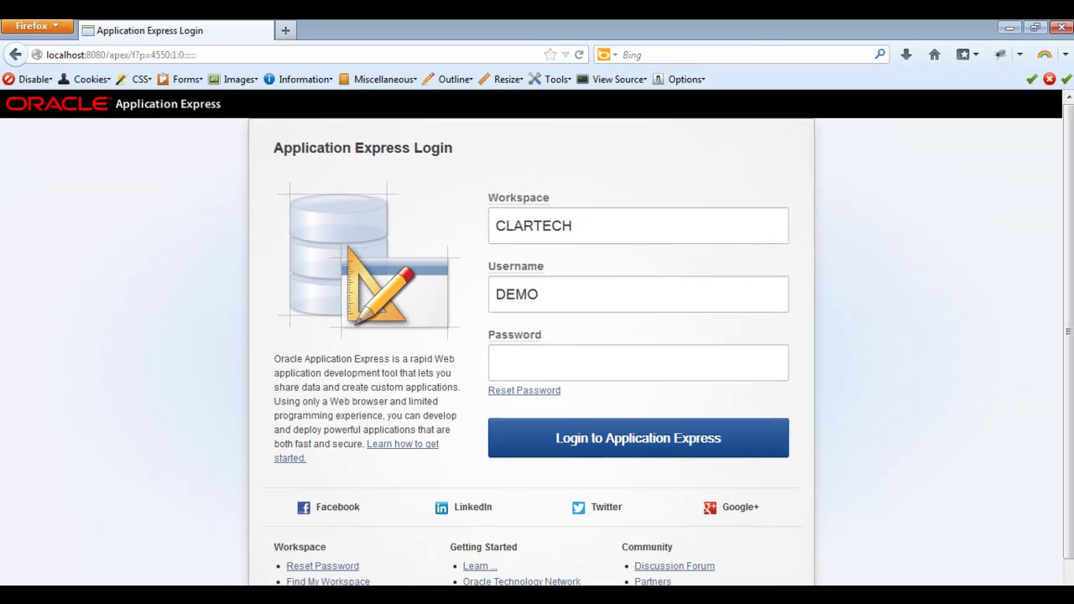
key("alt+Tab")
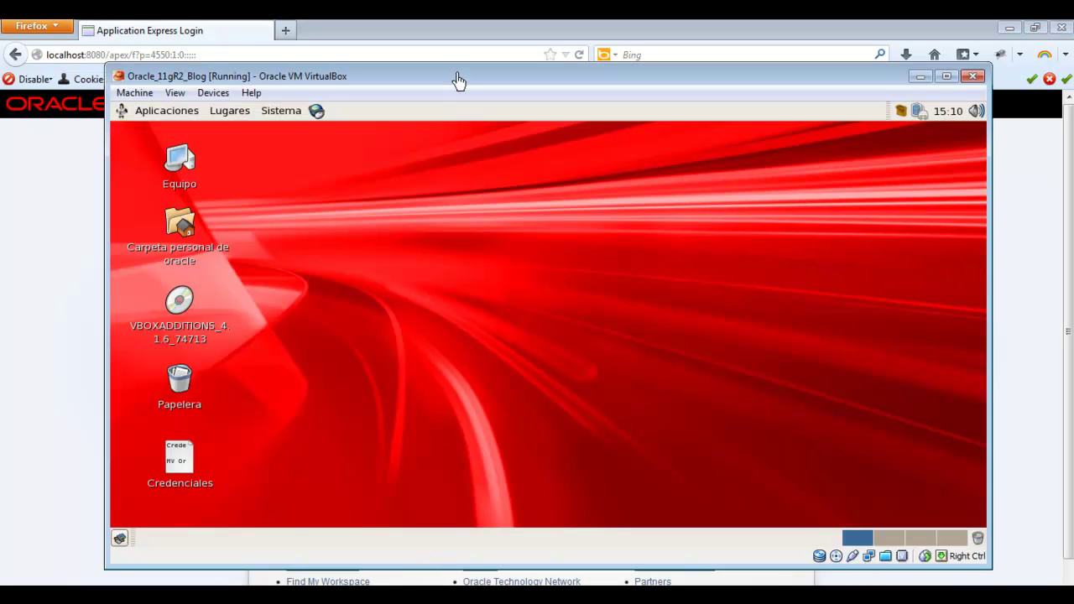
Bring the VirtualBox window fully on screen and open the guest's Aplicaciones menu.
left_click_drag(458, 80, 456, 89)
left_click_drag(260, 91, 285, 92)
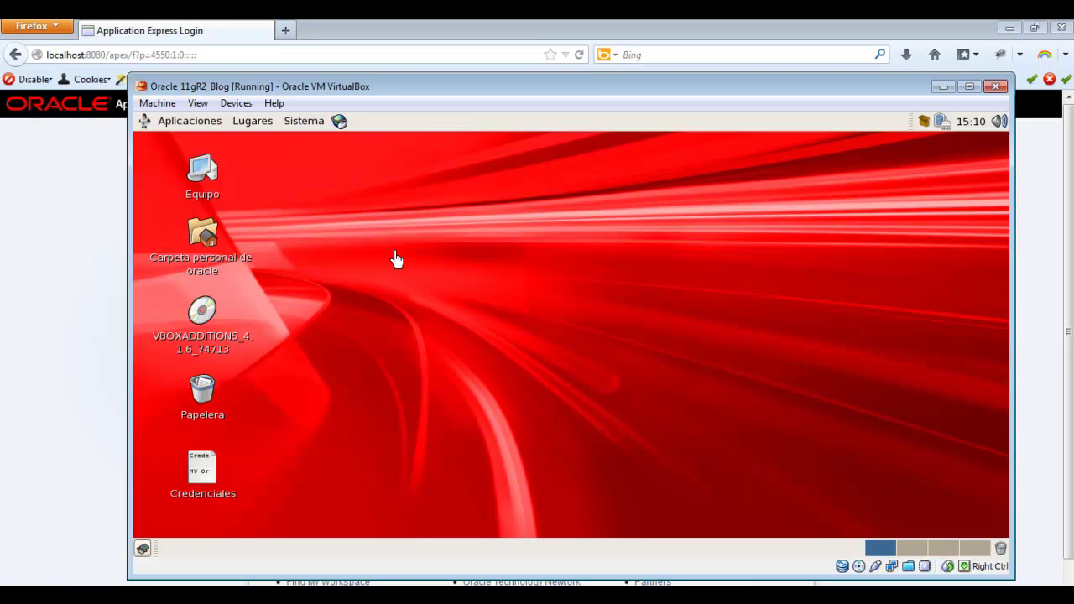
left_click_drag(230, 91, 364, 106)
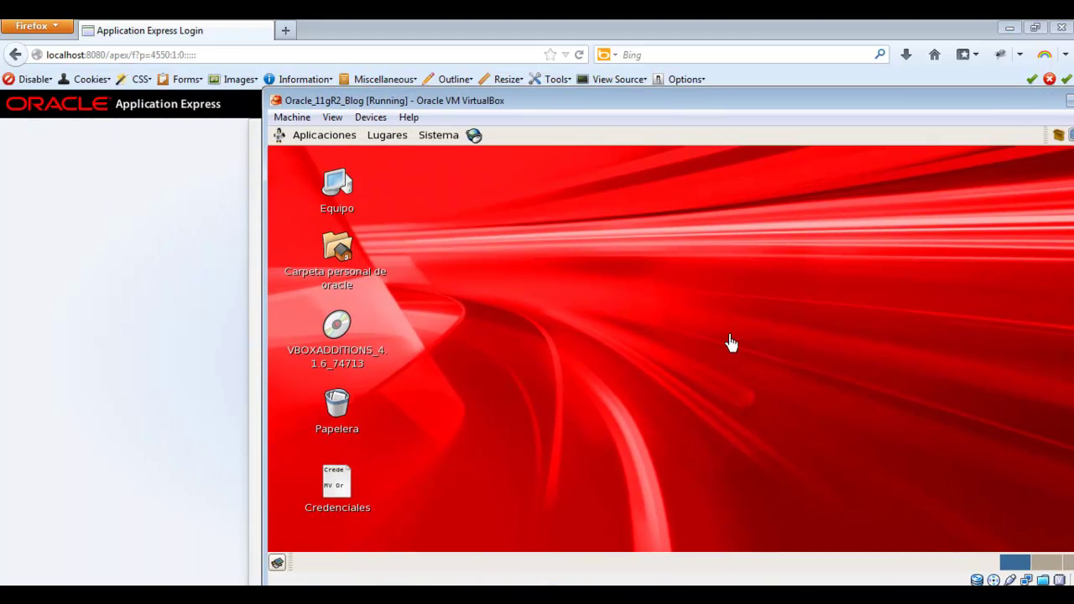
left_click_drag(693, 102, 571, 108)
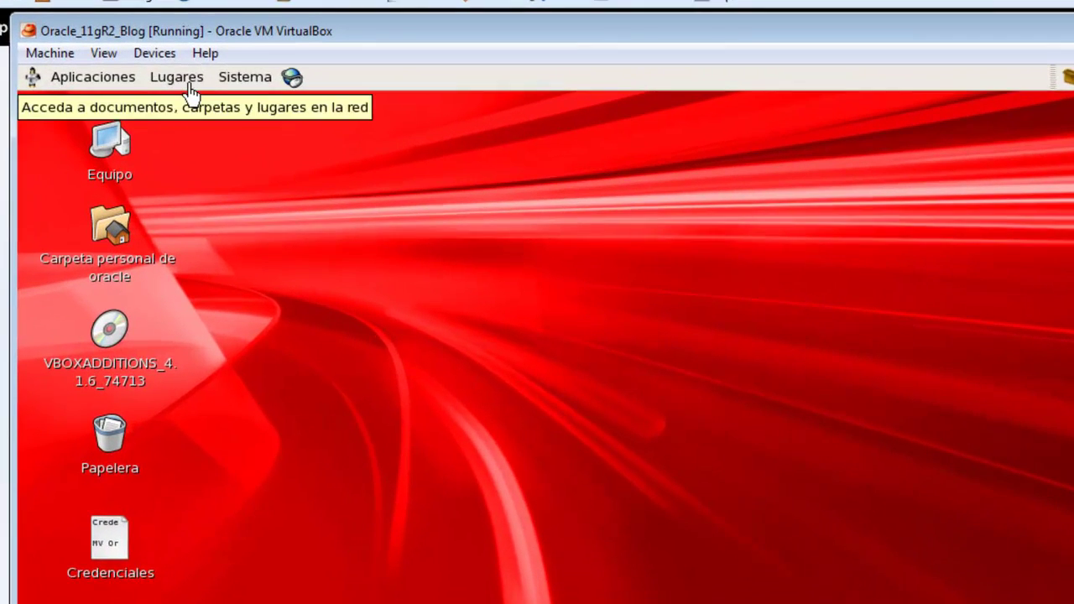
left_click(114, 84)
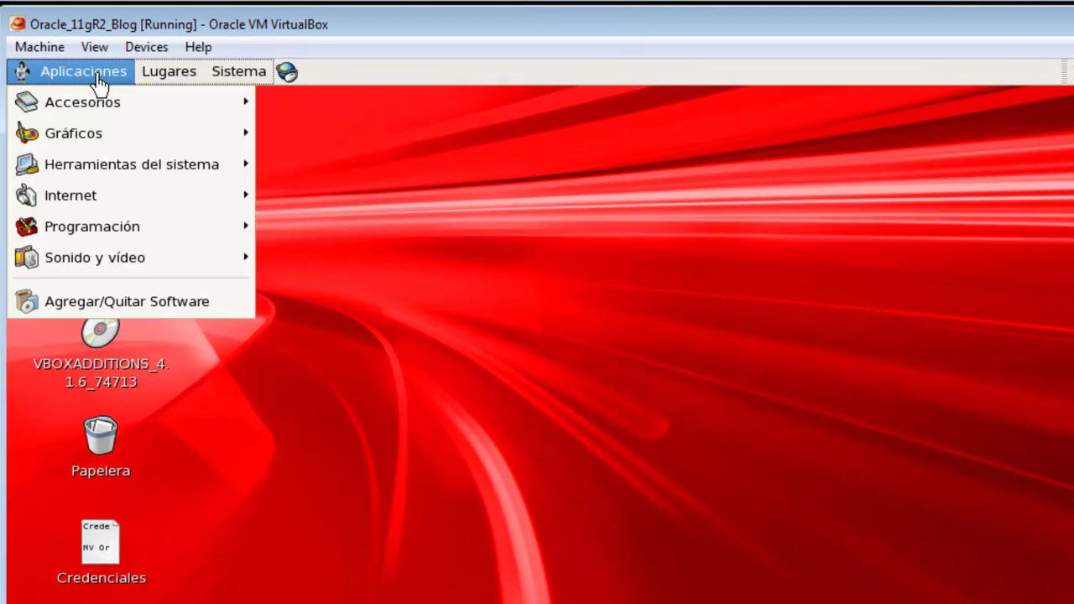
Launch a guest terminal from Accesorios and start SQL*Plus with sqlplus /nolog.
mouse_move(126, 102)
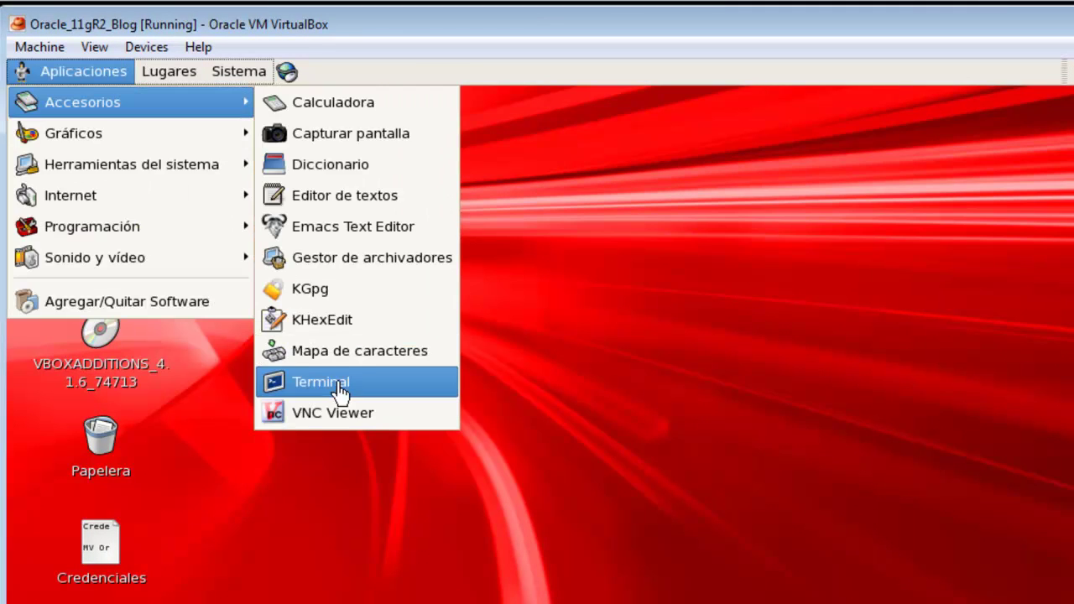
left_click(339, 391)
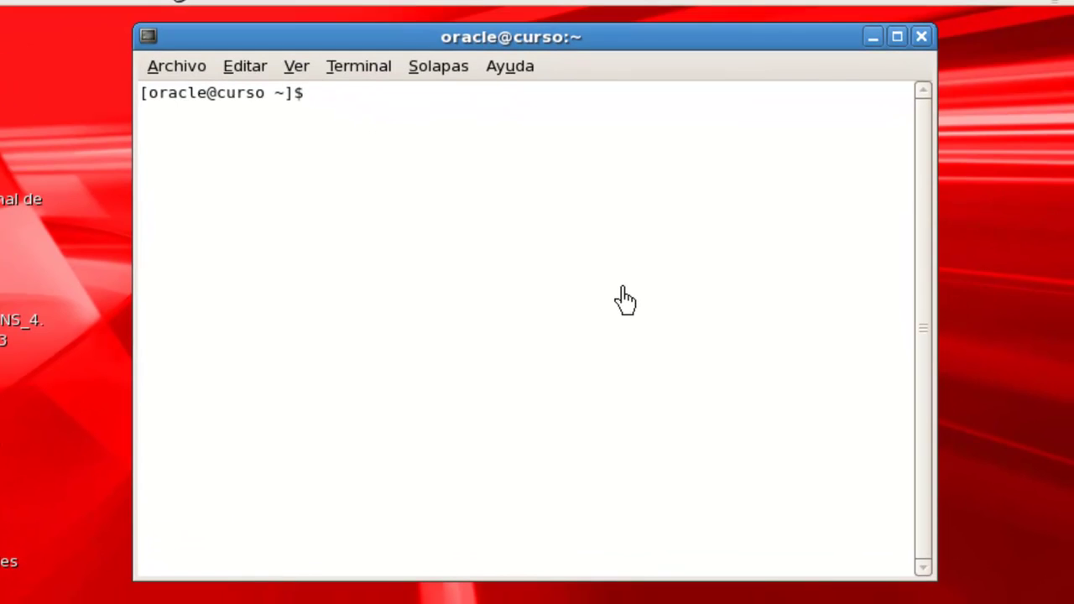
type("sqlplus /nolog")
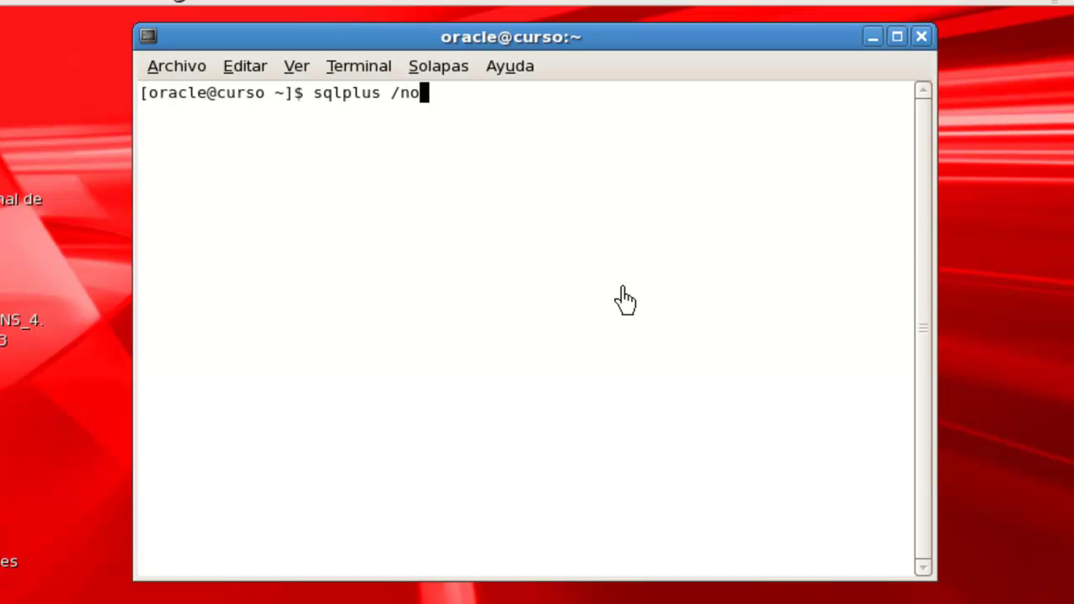
key("Return")
Connect with conn sys as sysdba, submitting the sys password.
type("conn")
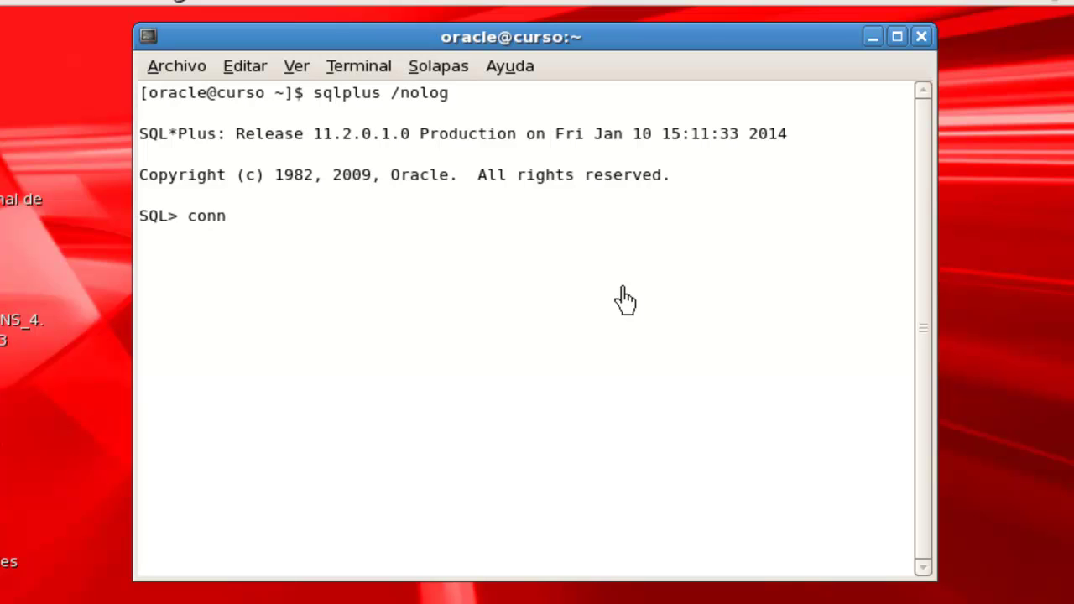
type(" sys as sysdba")
key("Return")
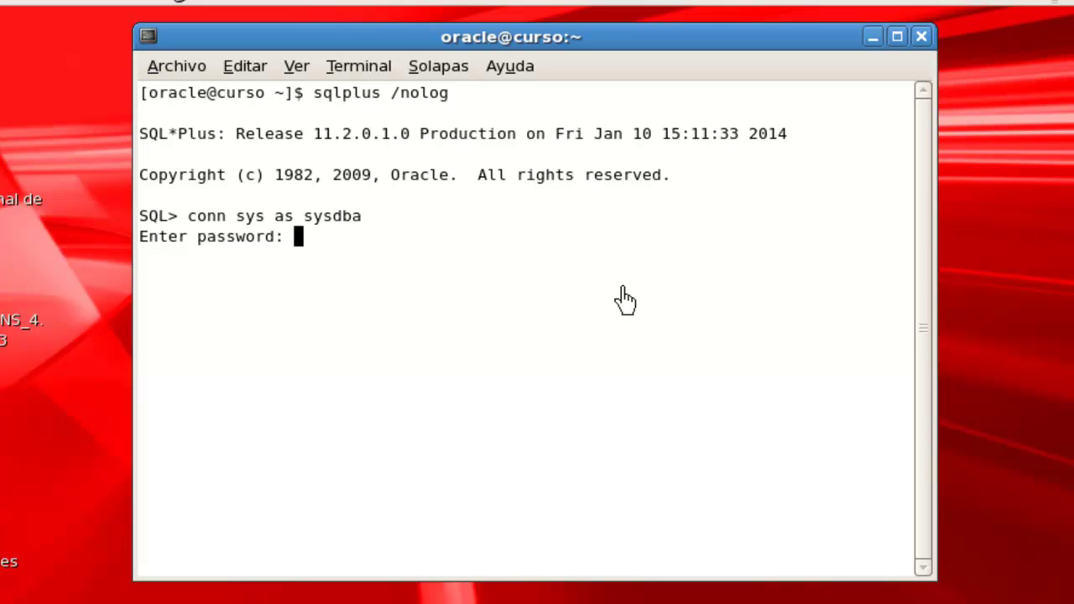
key("Return")
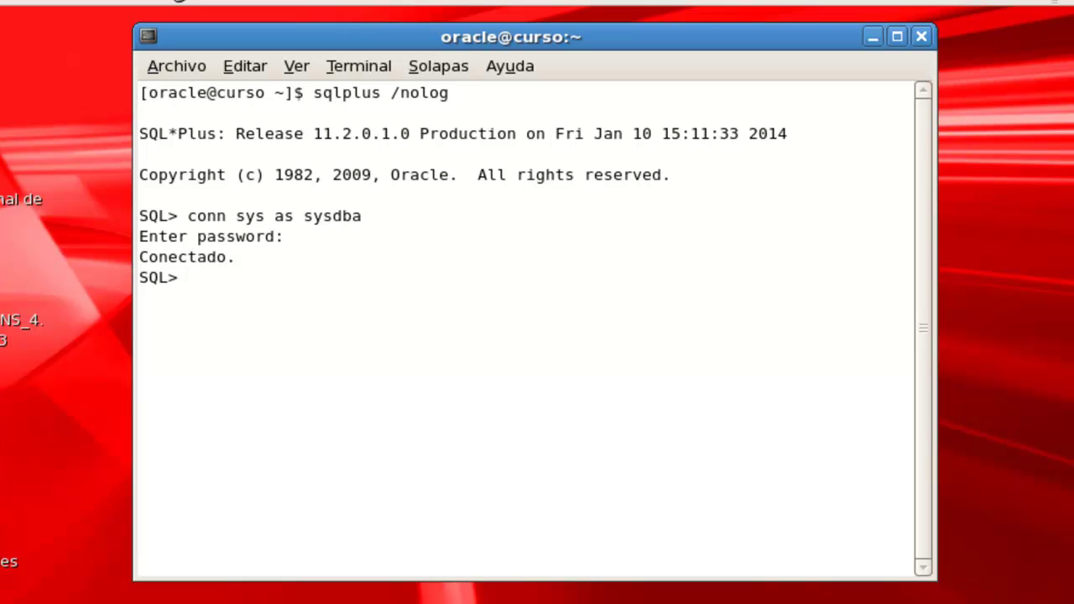
Paste and run select username from dba_users; to list the 38 database users.
right_click(190, 284)
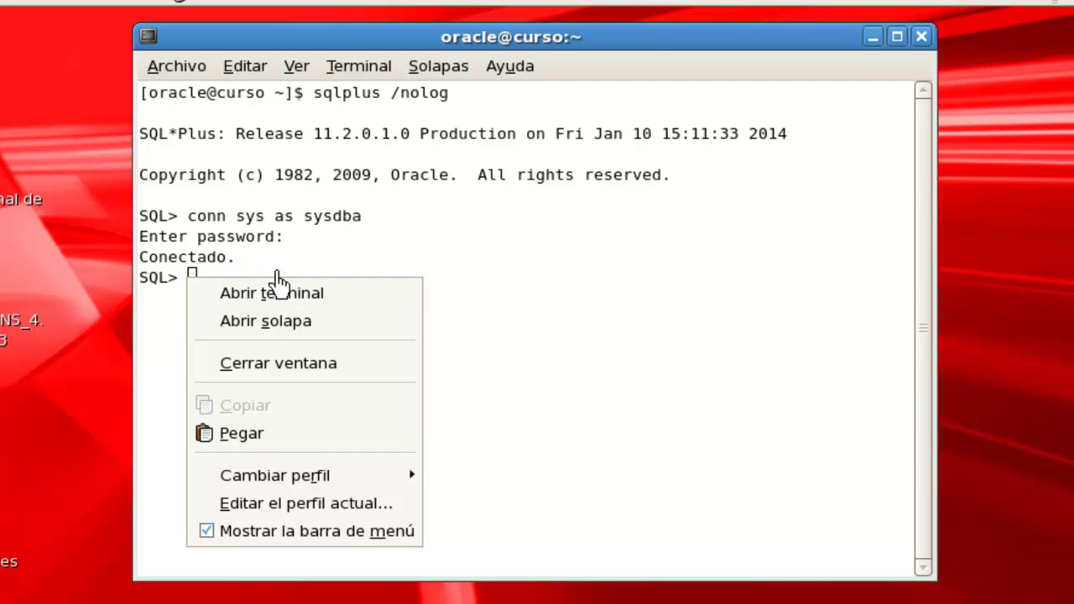
left_click(269, 438)
key("Return")
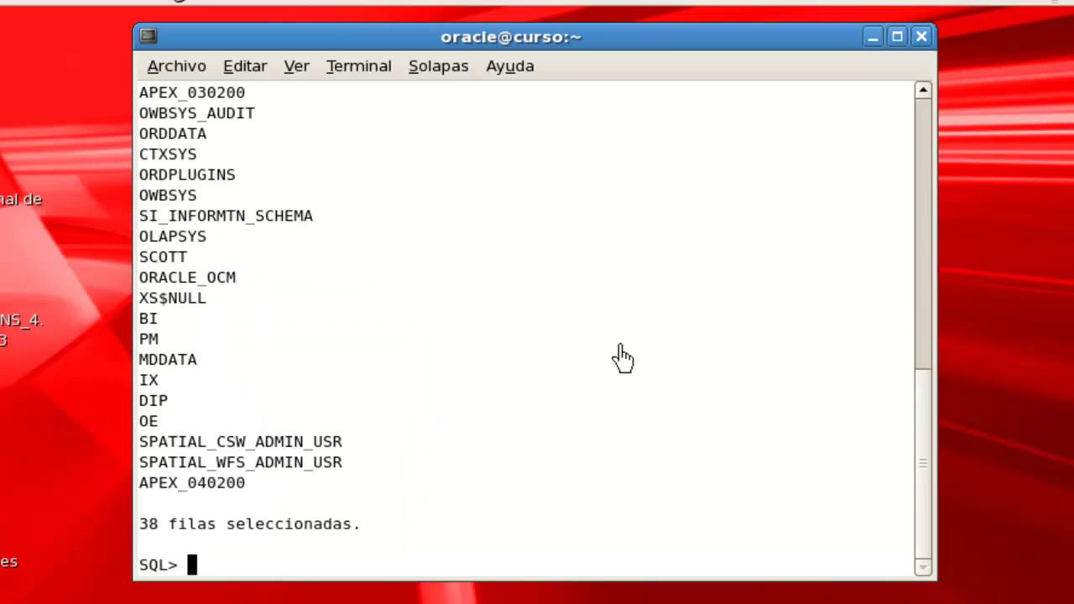
left_click_drag(537, 581, 535, 597)
scroll(417, 372, "up", 5)
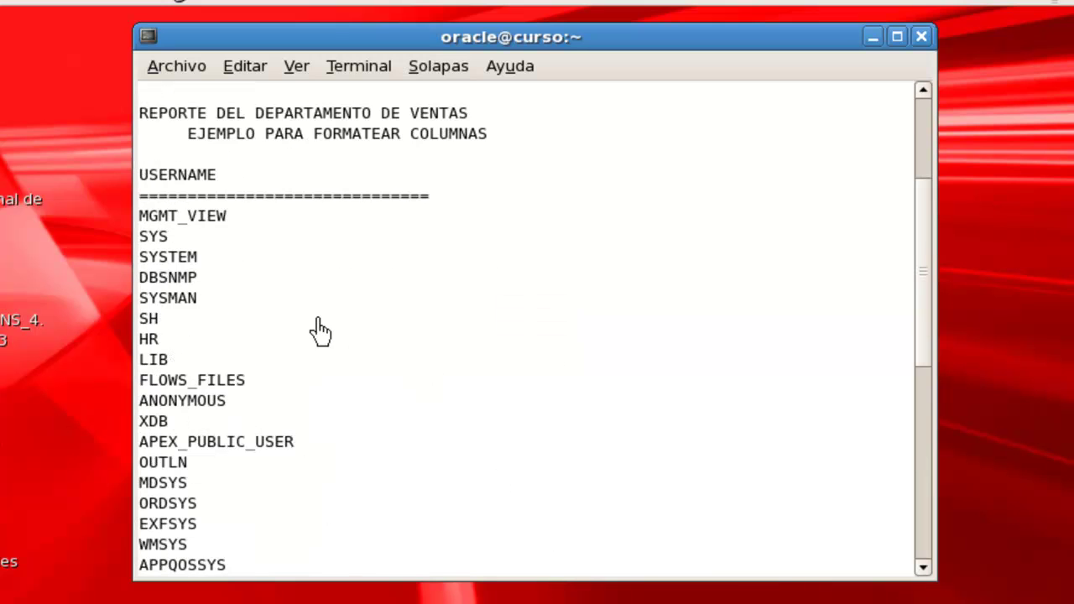
scroll(321, 332, "down", 3)
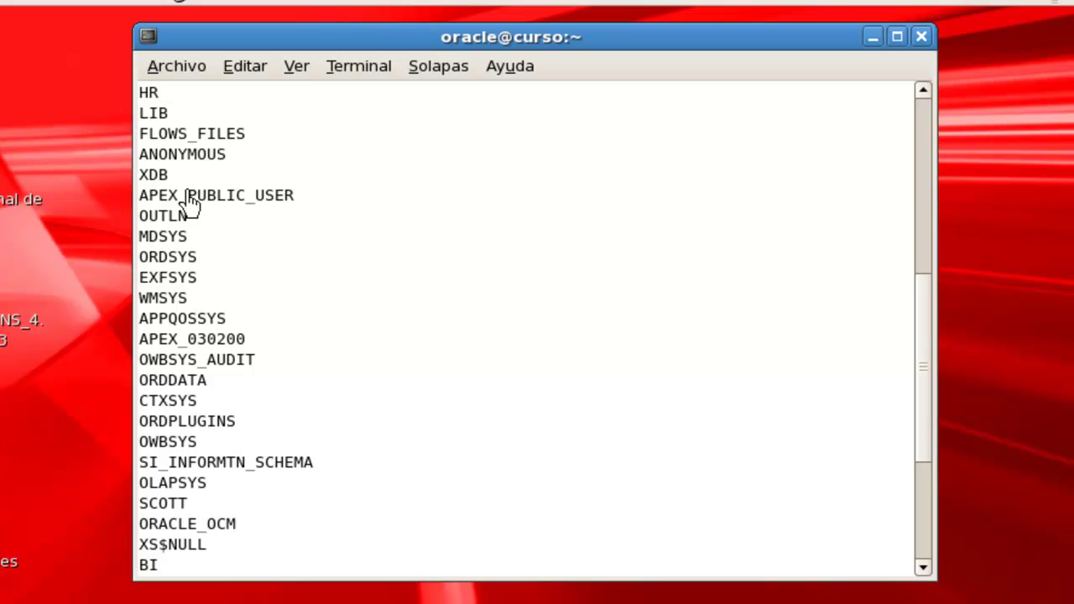
Highlight the LIB user's row in the username list.
triple_click(176, 114)
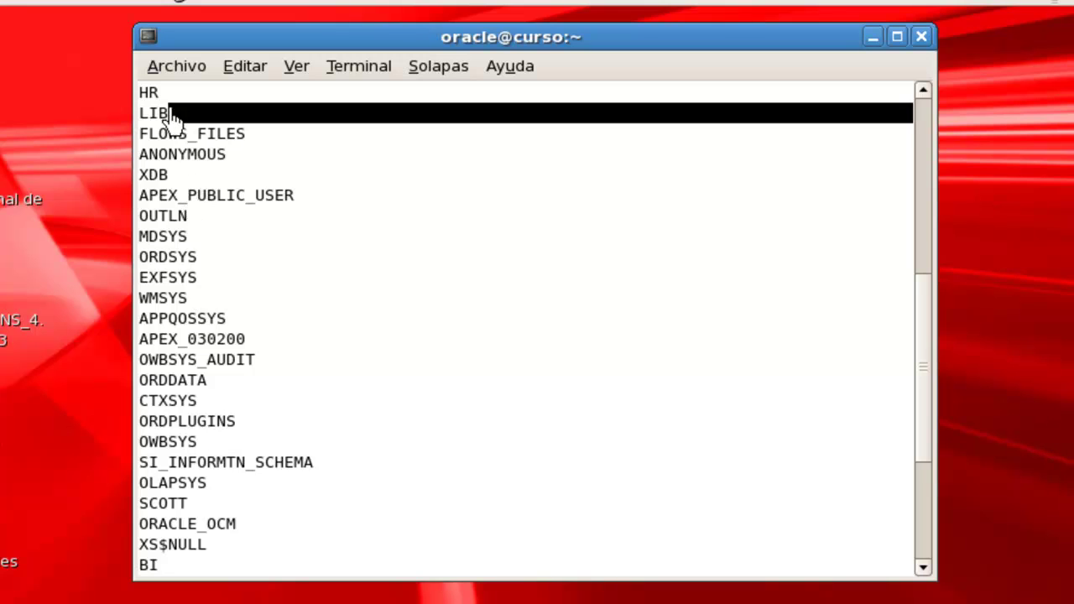
left_click(176, 122)
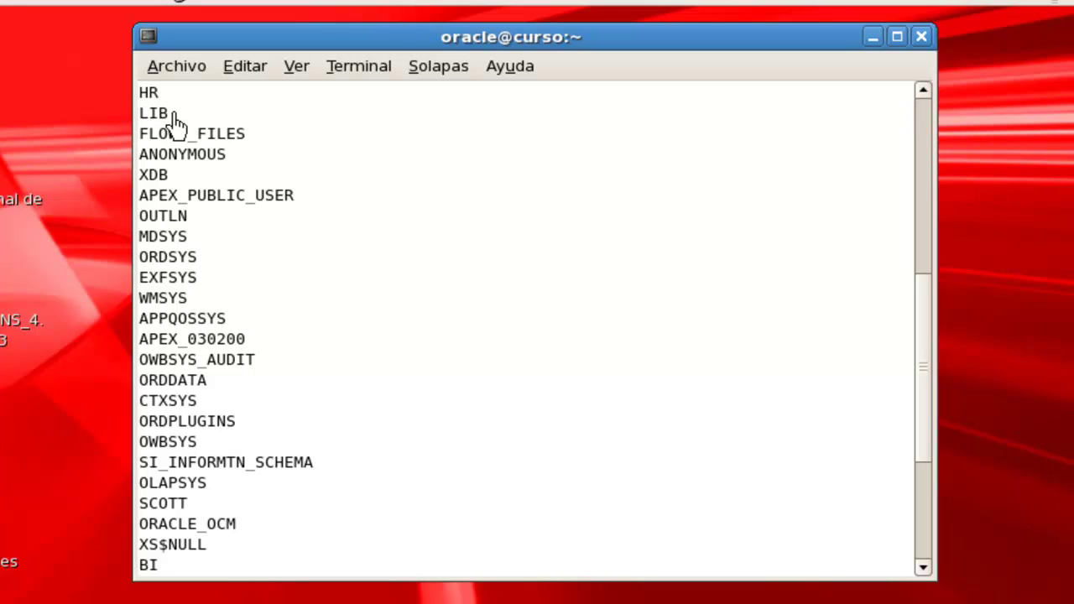
triple_click(143, 118)
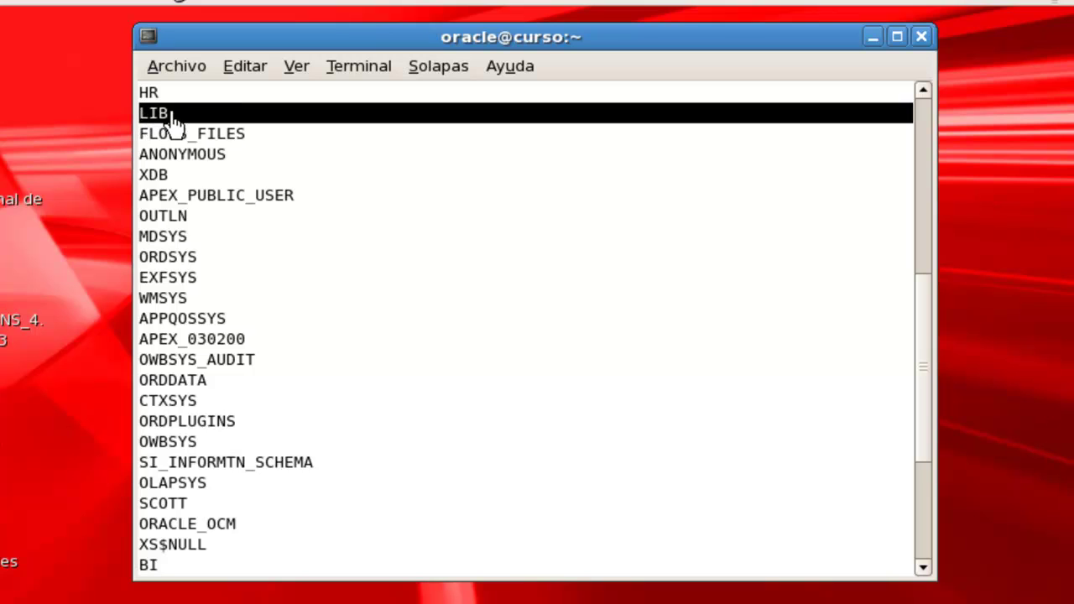
left_click(314, 232)
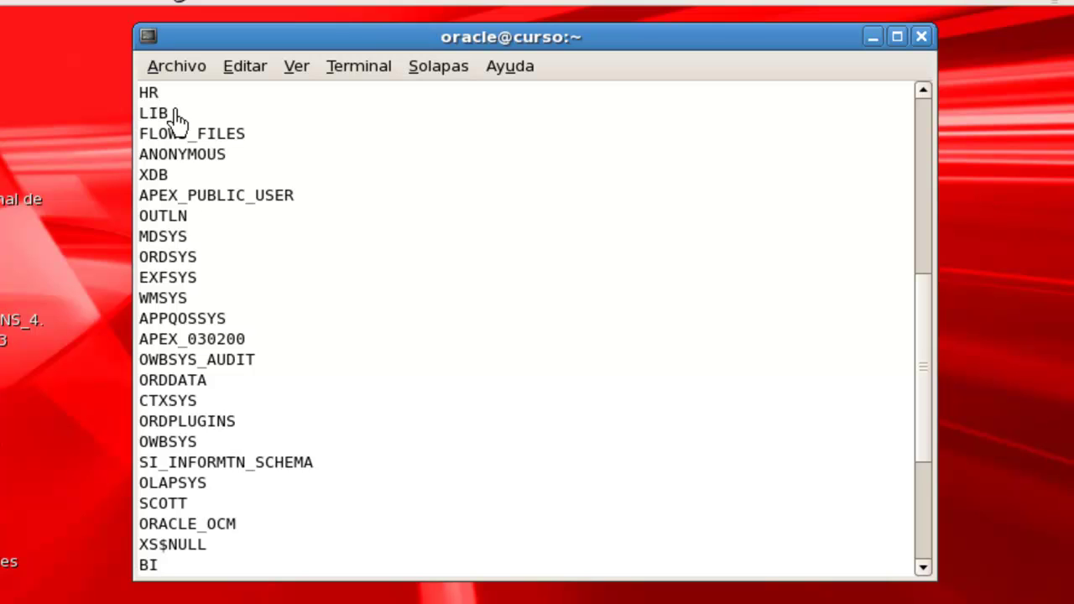
left_click_drag(169, 108, 144, 120)
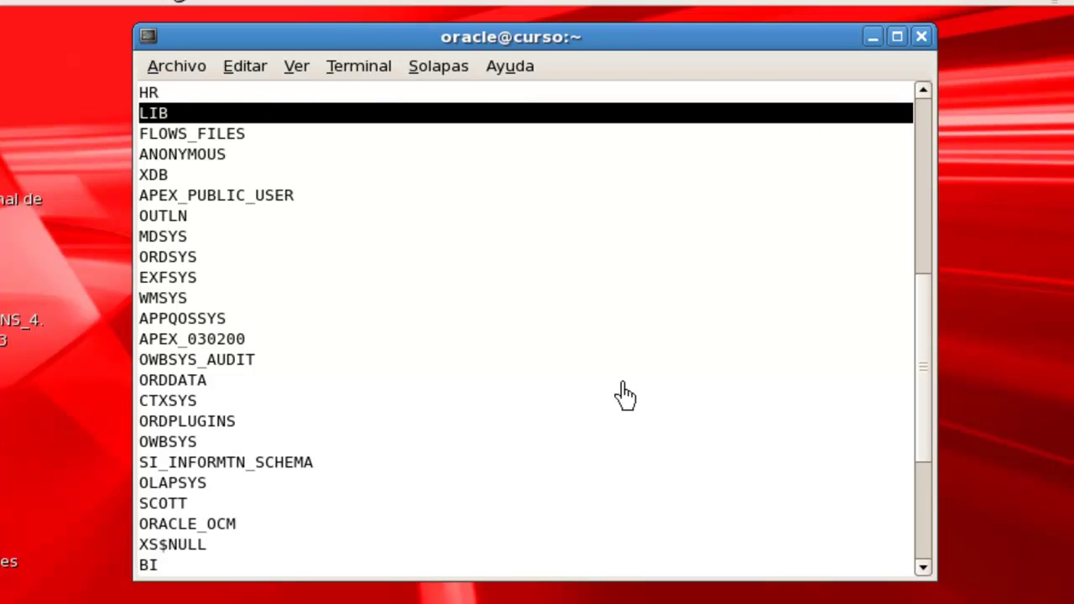
scroll(453, 420, "down", 4)
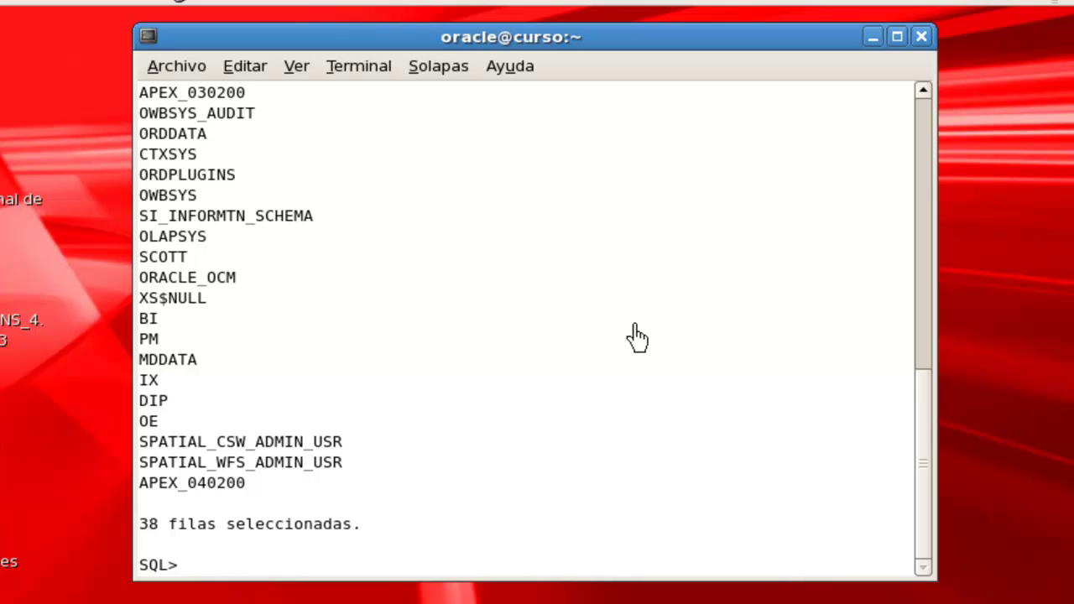
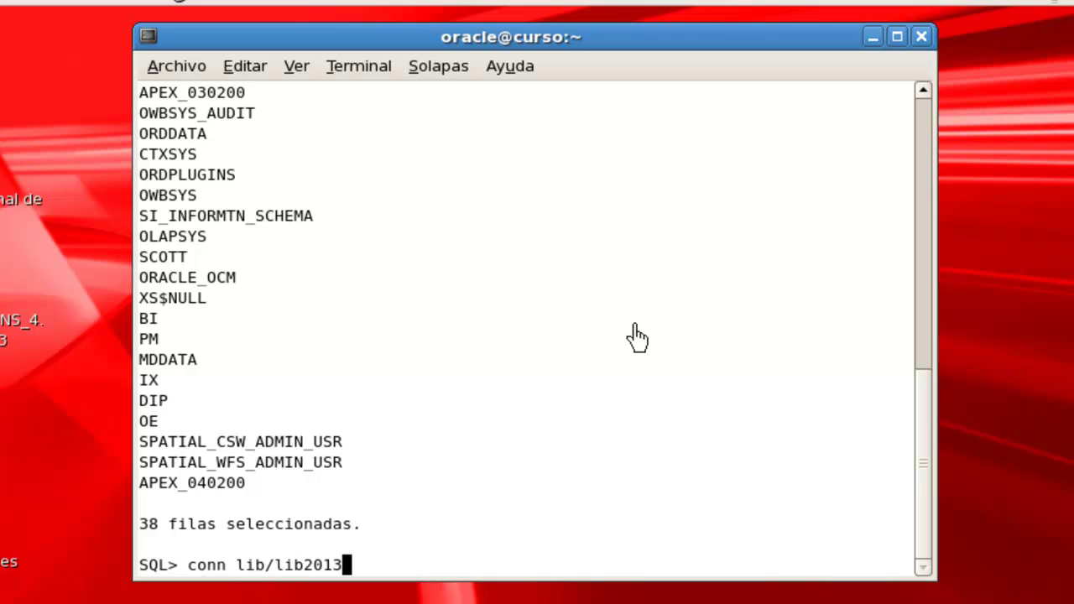
Connect to orcl as user lib and run SELECT table_name FROM user_tables.
key("Return")
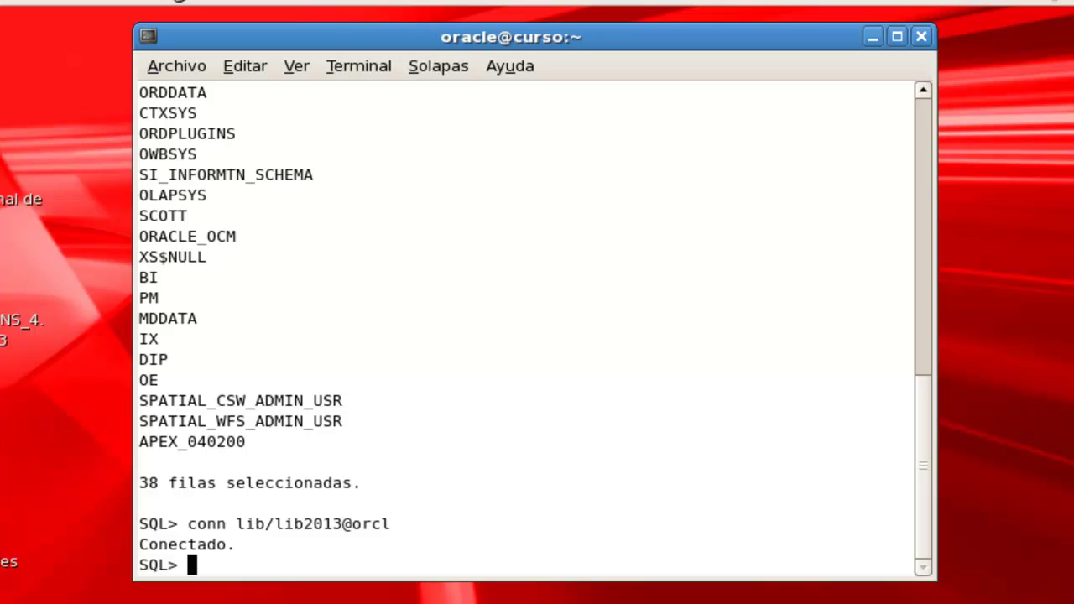
right_click(195, 572)
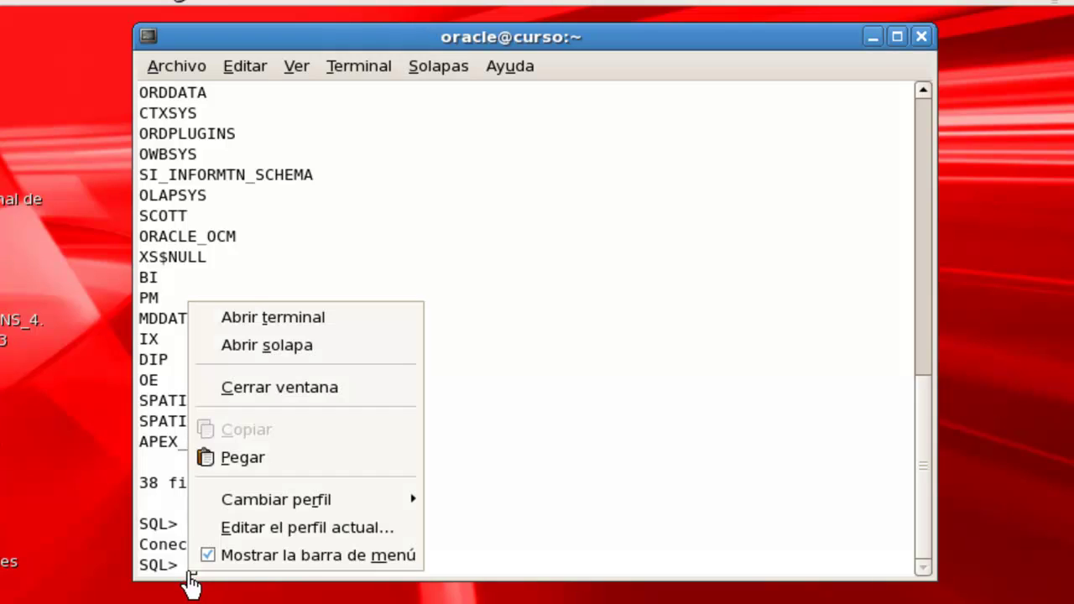
left_click(280, 468)
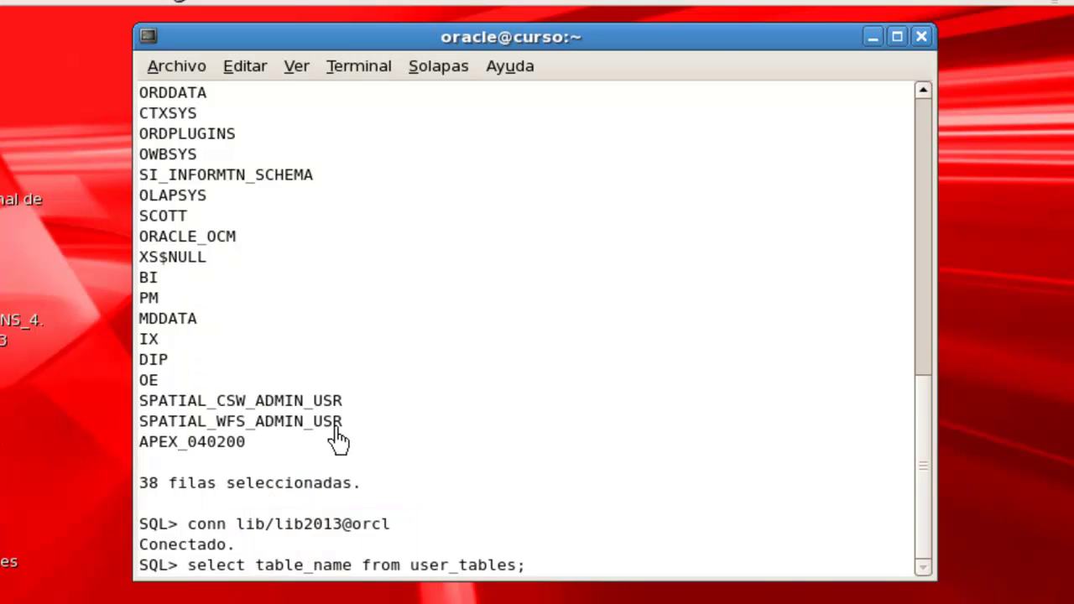
key("Return")
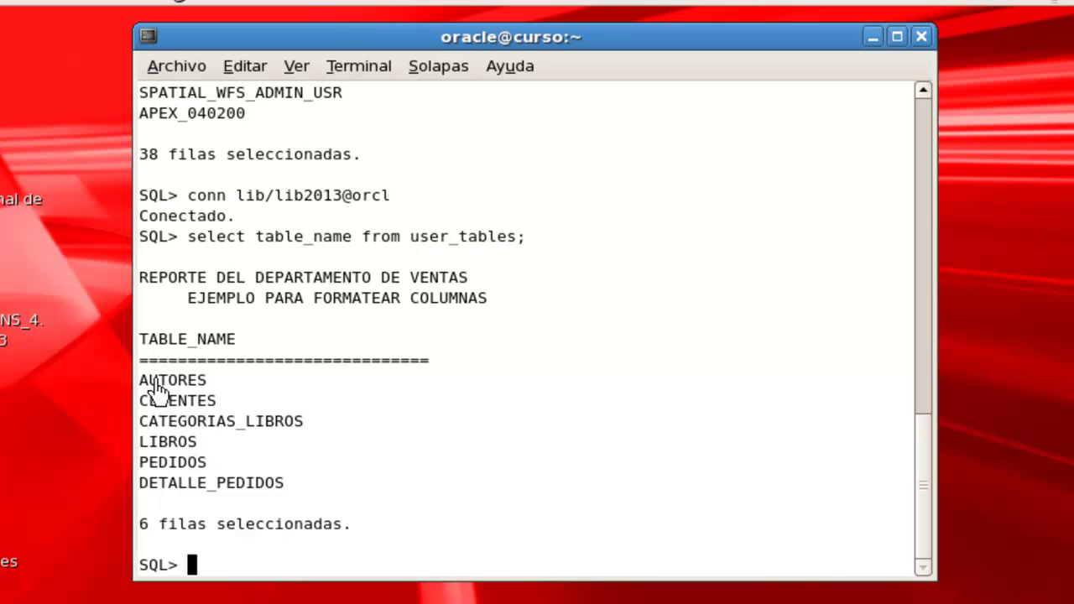
Highlight the six LIB table names, then clear the screen with cl screen.
left_click_drag(141, 379, 338, 482)
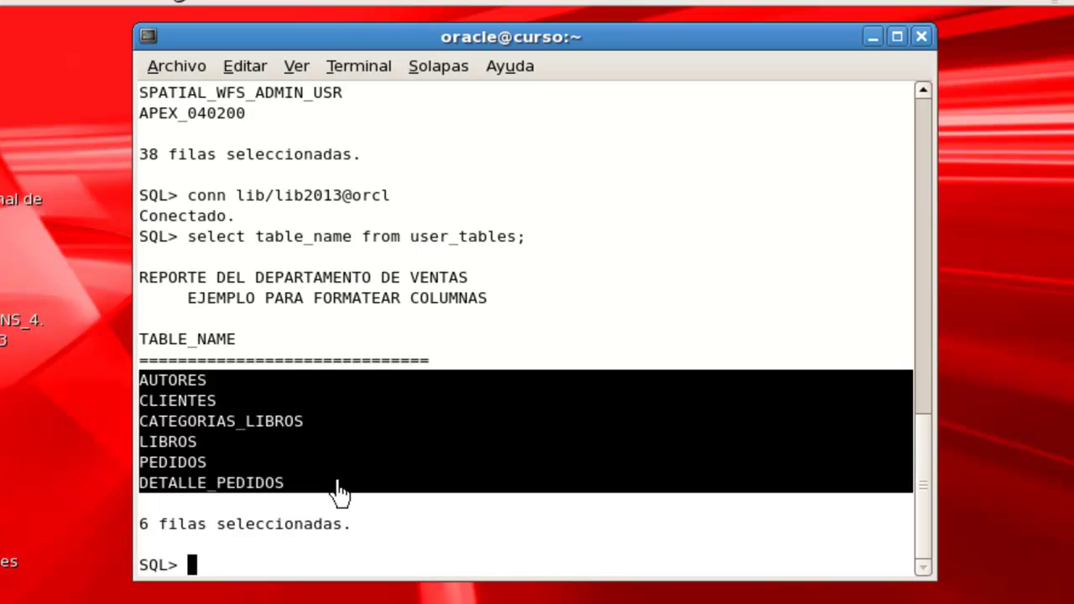
left_click(338, 493)
type("c")
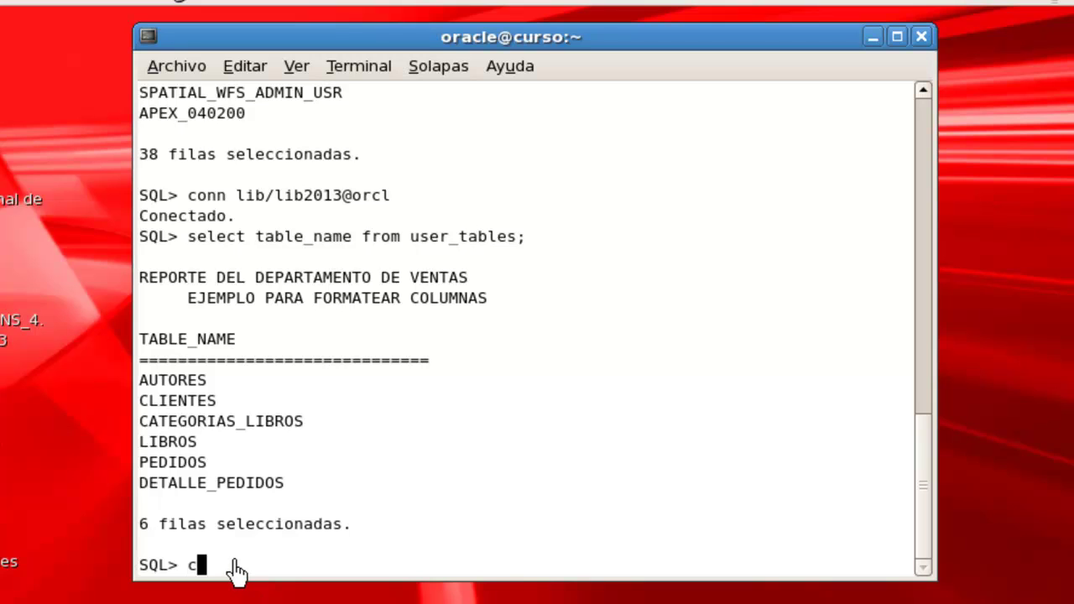
type("l screen")
key("Return")
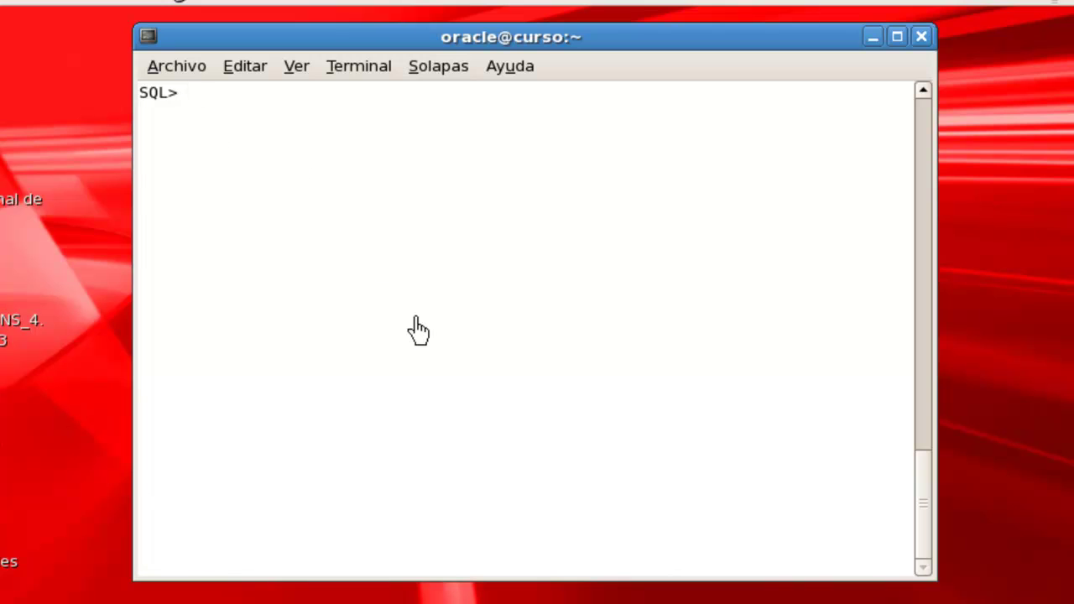
Run desc libros to show LIB_ID through LIB_COMENTARIO, then clear the screen.
type("desc libros")
key("Return")
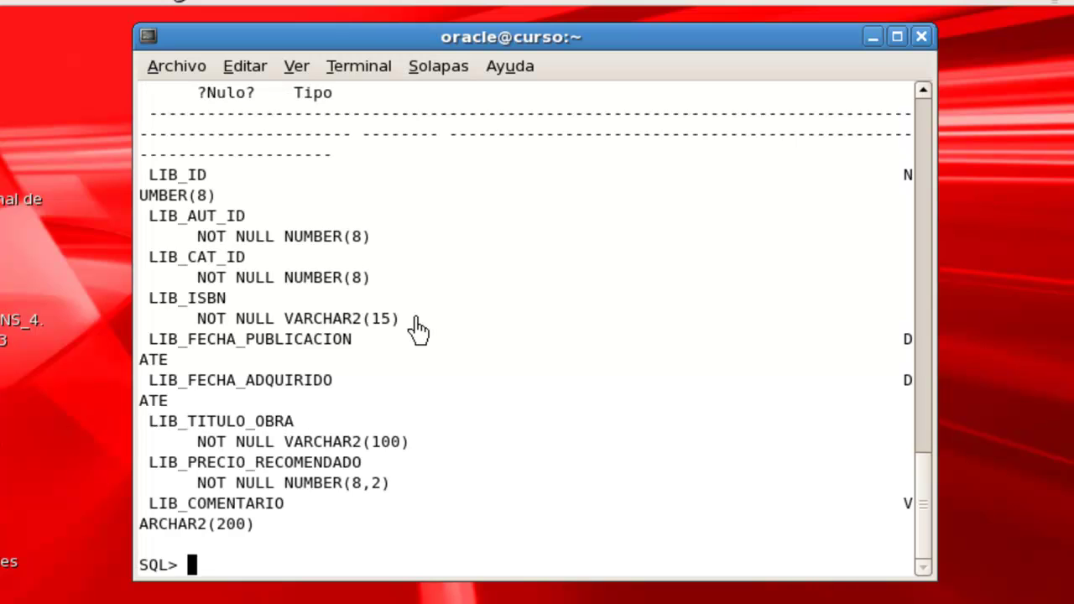
left_click_drag(661, 49, 650, 54)
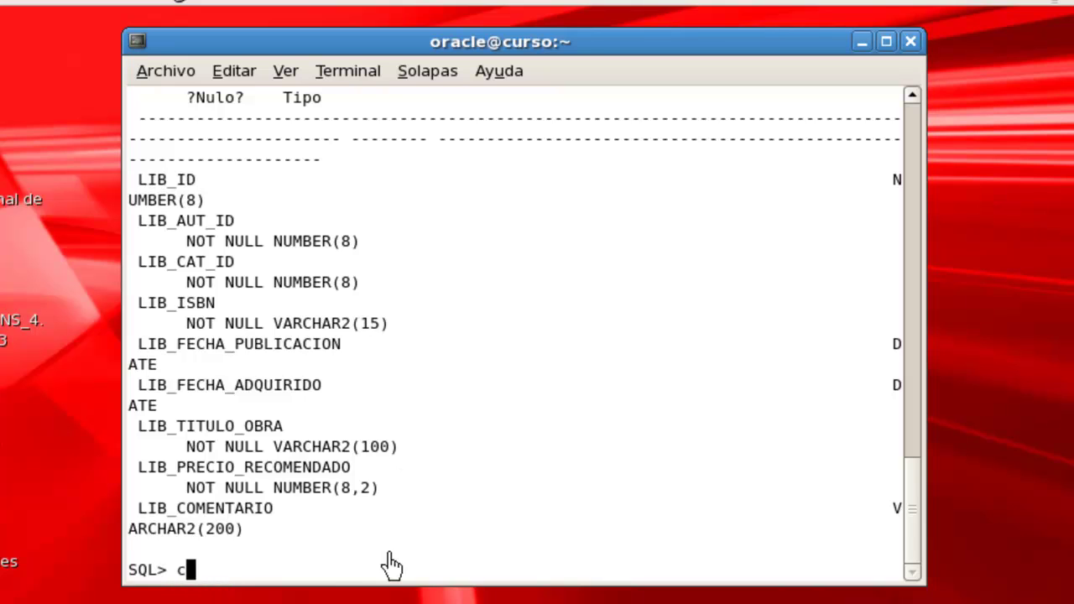
type("l screen")
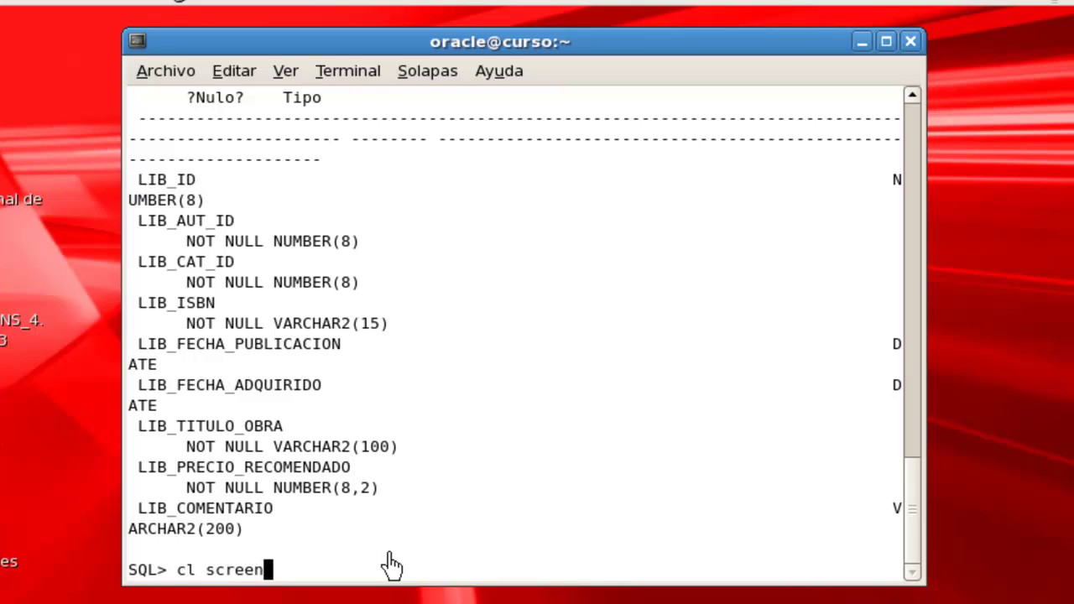
key("Return")
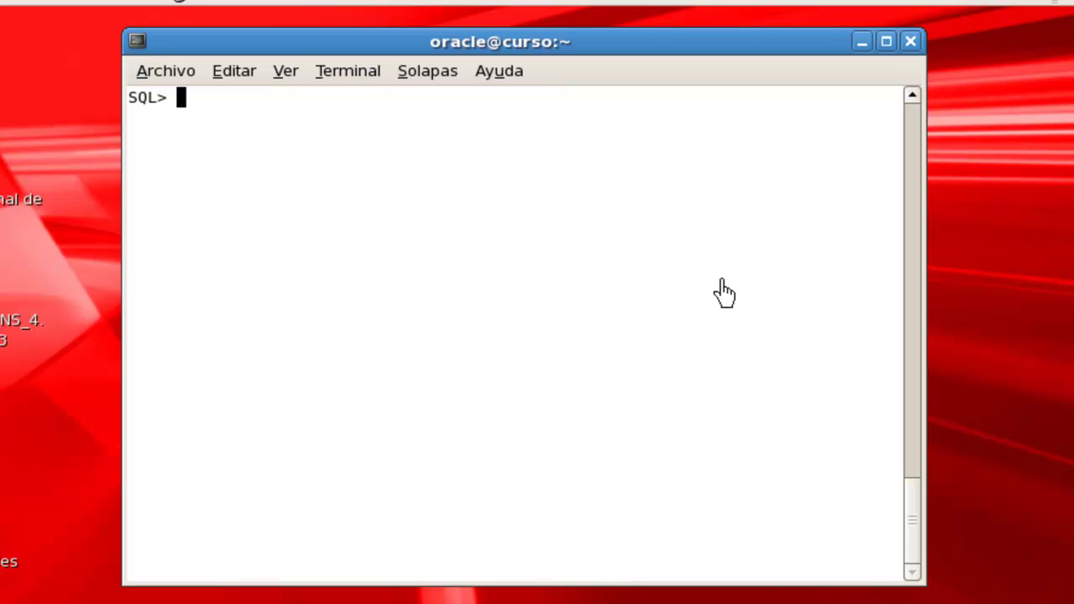
Set pagesize 25 and run the pasted LIB_ISBN and LIB_TITULO_OBRA query on LIBROS.
type("set")
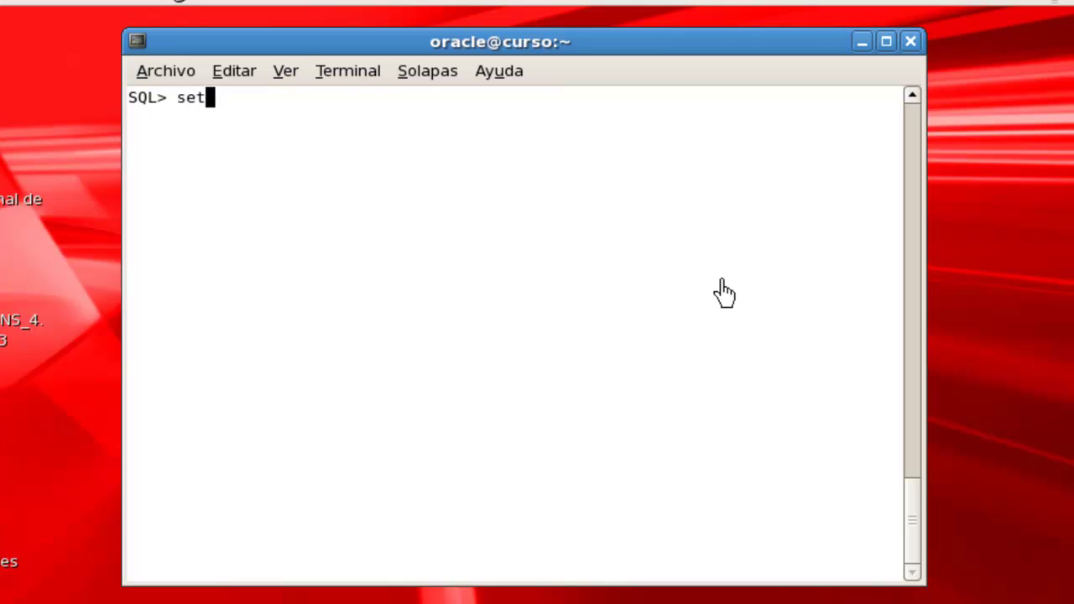
type(" page")
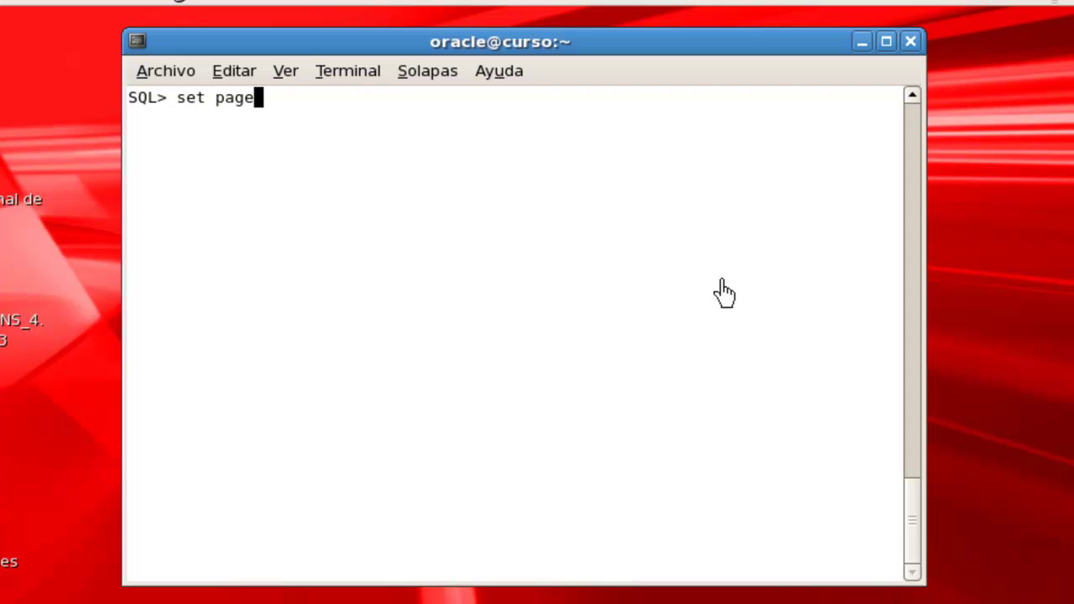
type("siz")
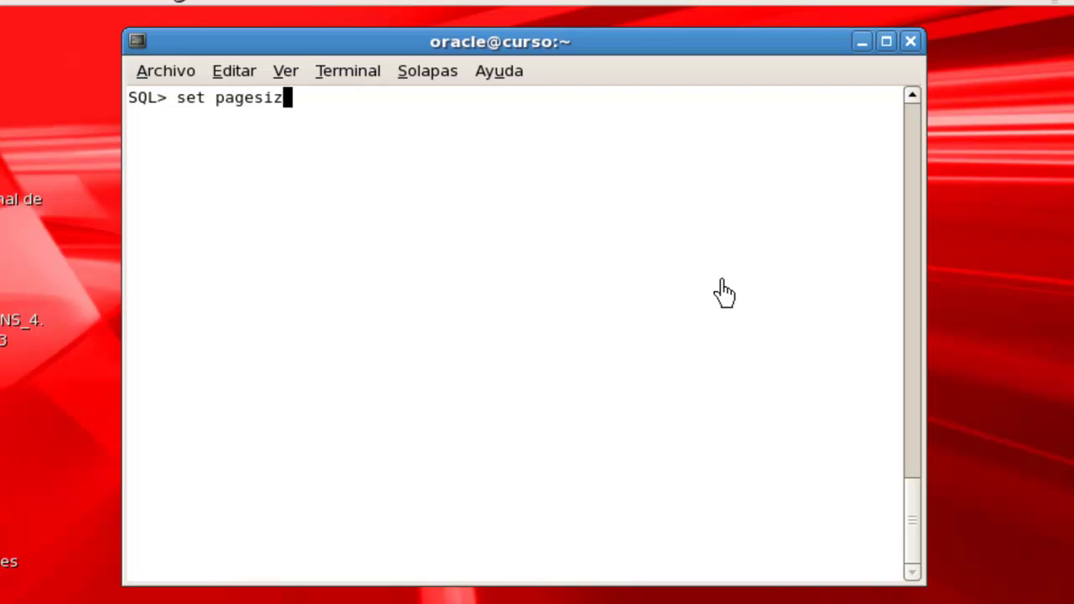
type("e 25")
key("Return")
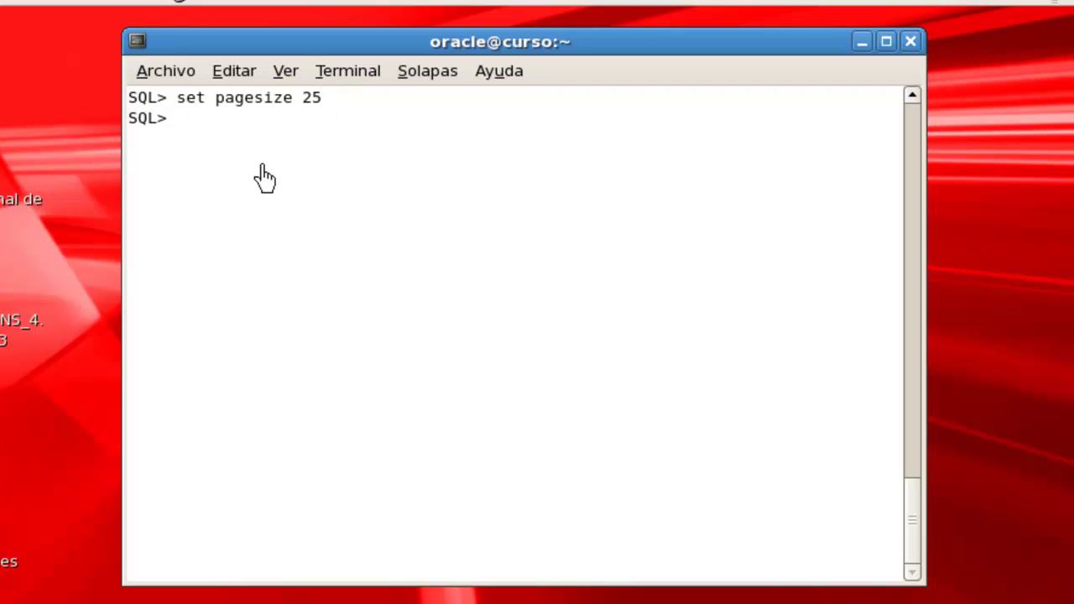
right_click(180, 118)
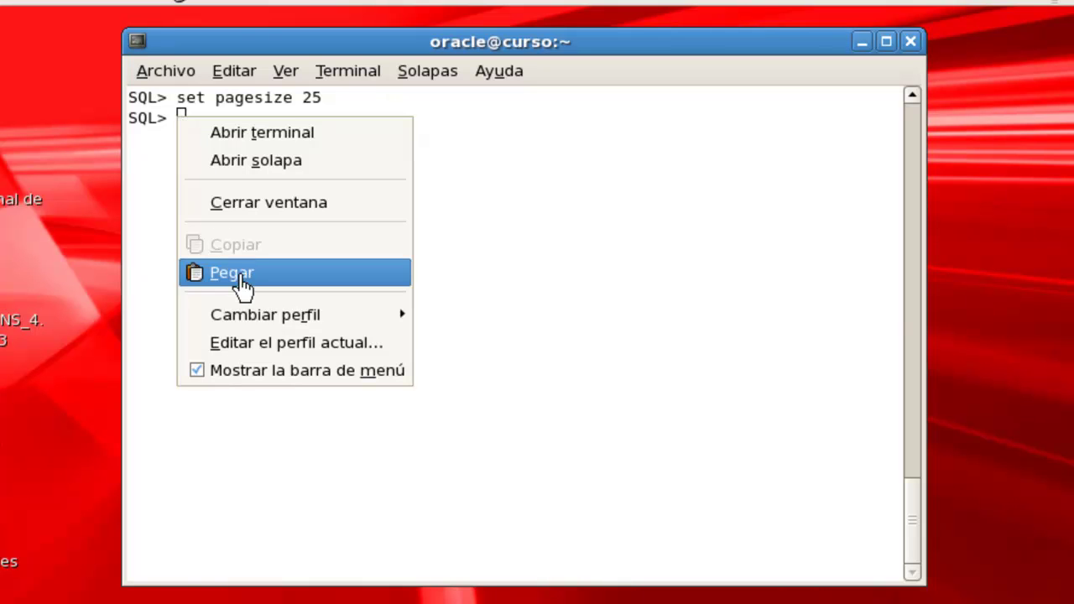
left_click(242, 286)
key("Return")
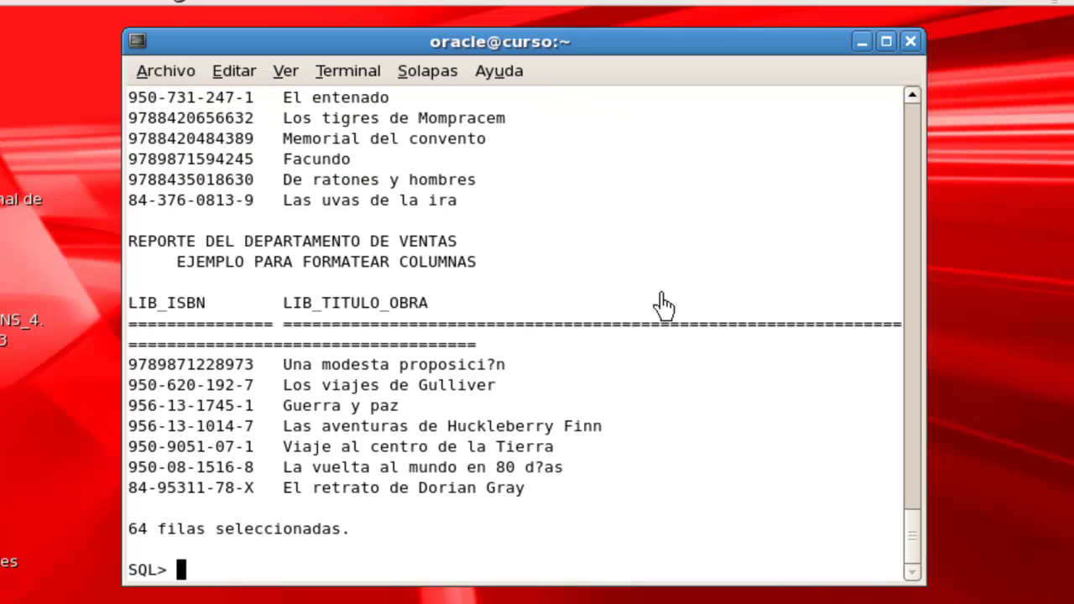
Scroll through the 64 book rows, highlighting Casa desolada to Grandes esperanzas.
scroll(537, 391, "up", 10)
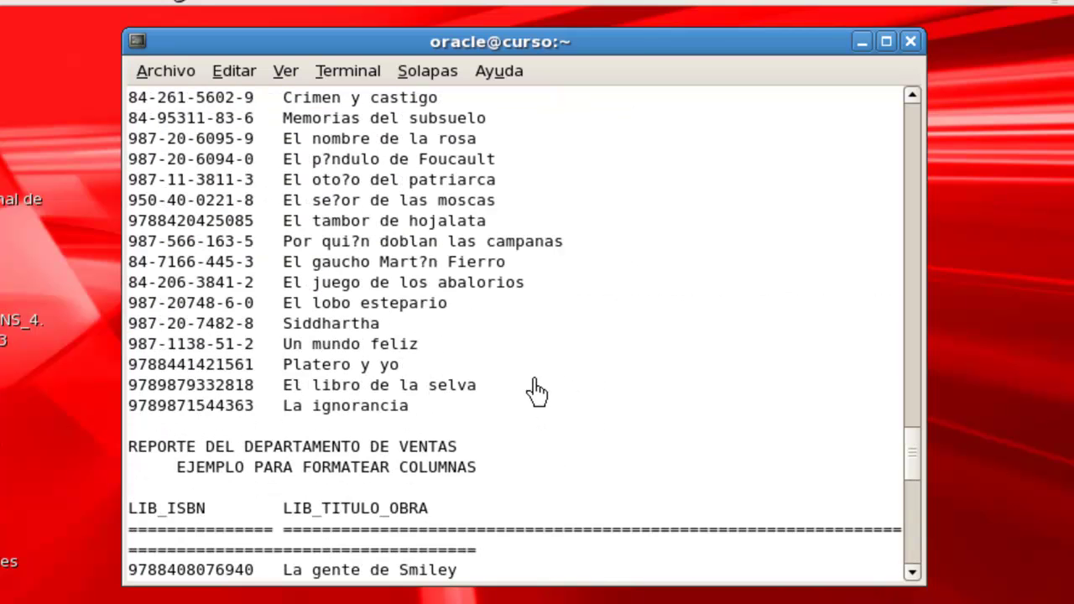
scroll(497, 371, "up", 4)
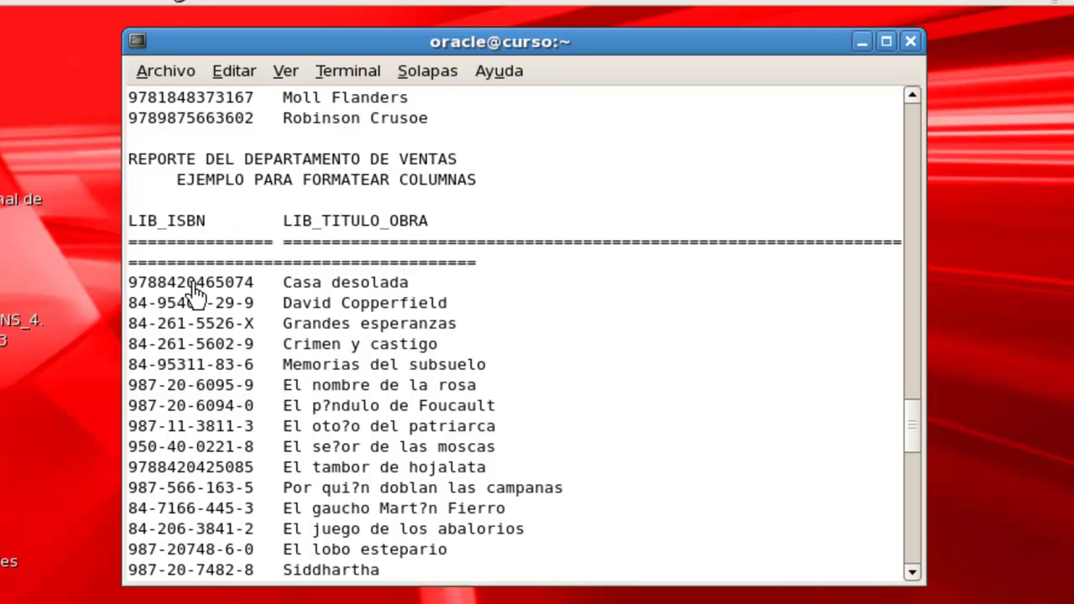
left_click_drag(138, 288, 231, 301)
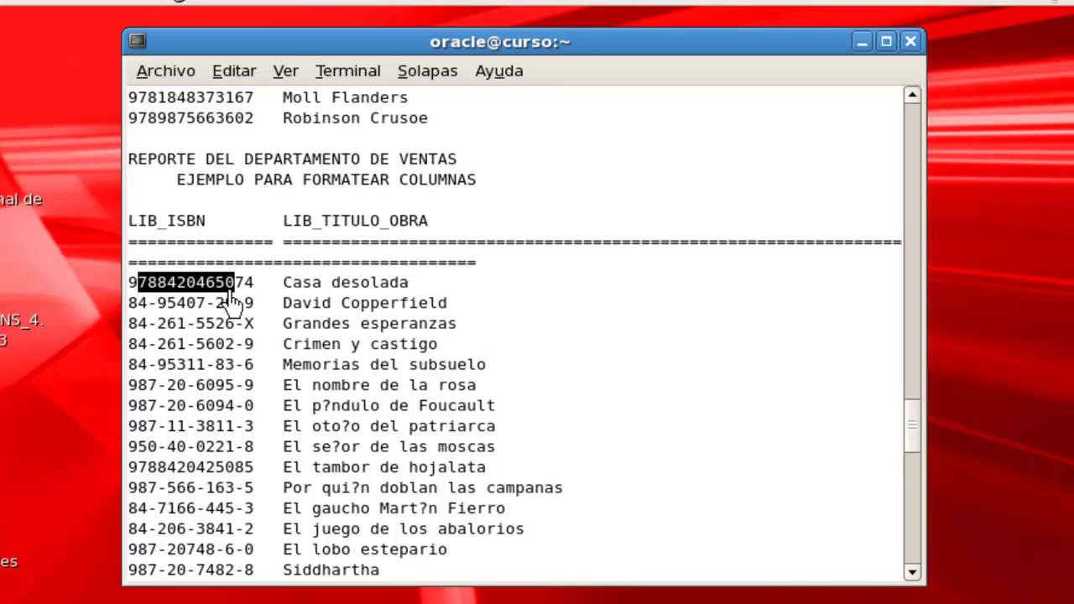
left_click_drag(310, 285, 462, 328)
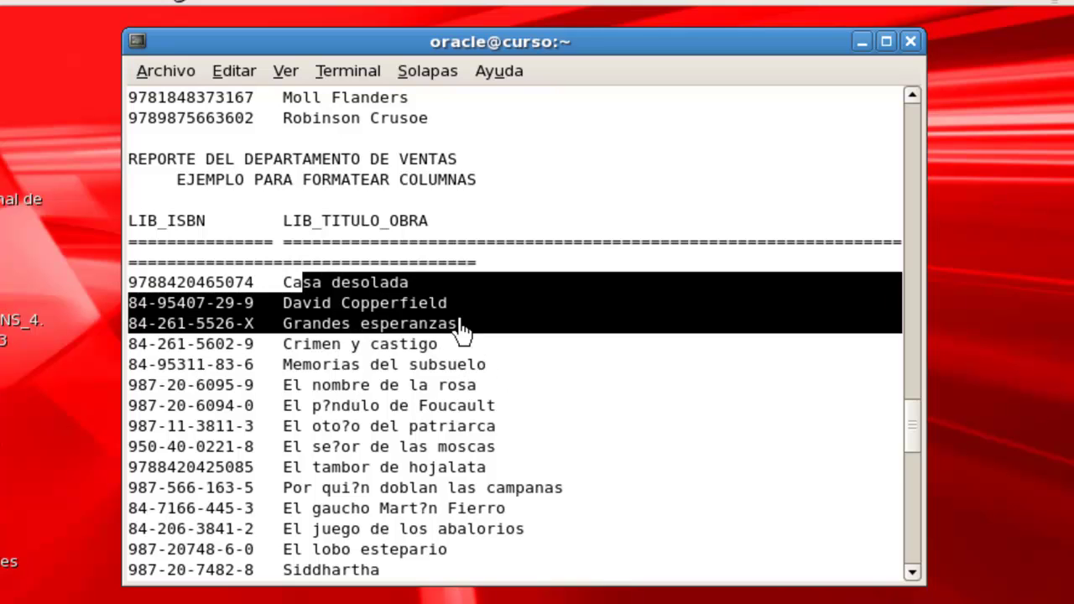
left_click(488, 356)
scroll(424, 363, "down", 12)
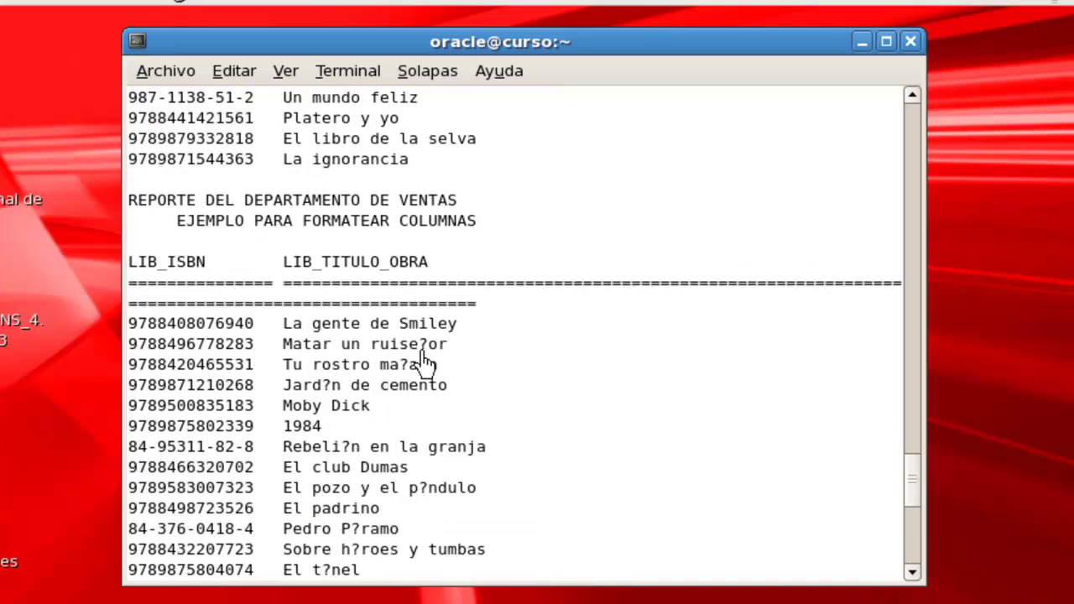
scroll(394, 312, "down", 4)
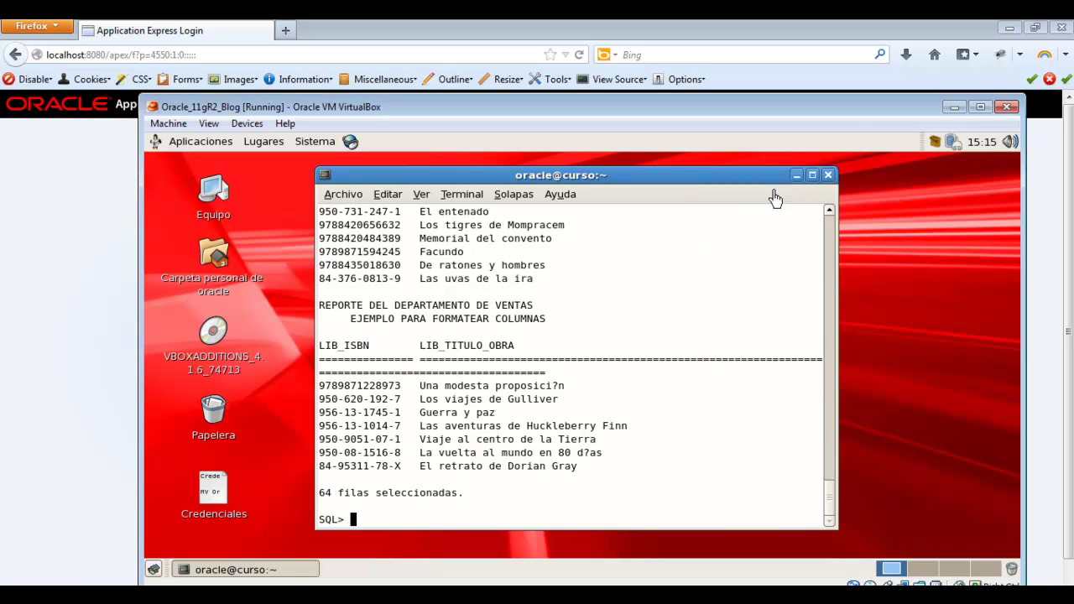
Minimize the virtual machine and submit the CLARTECH workspace login with the password.
left_click(953, 108)
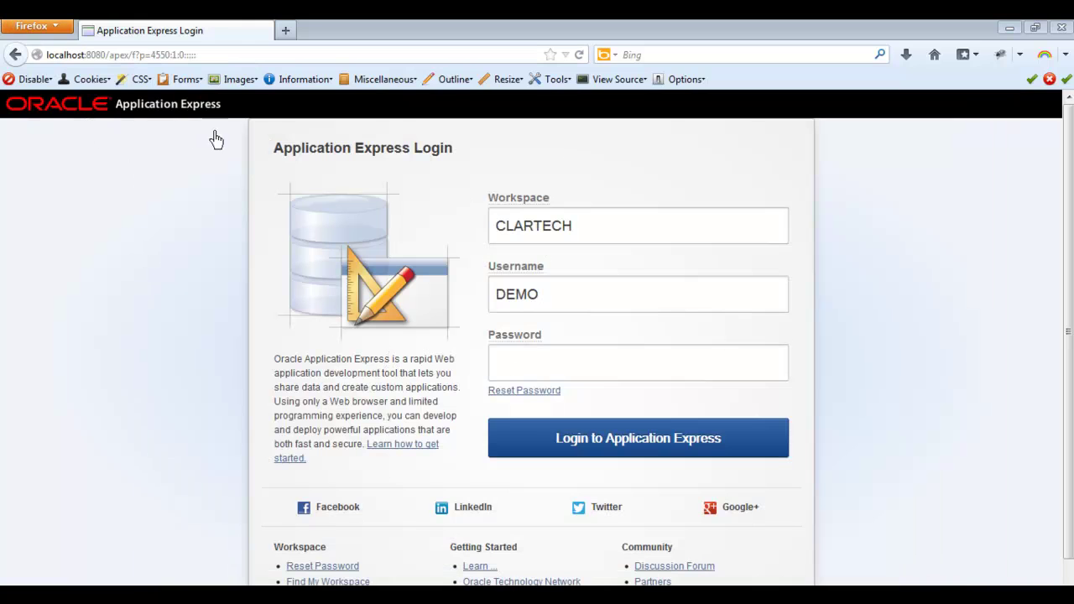
left_click(560, 361)
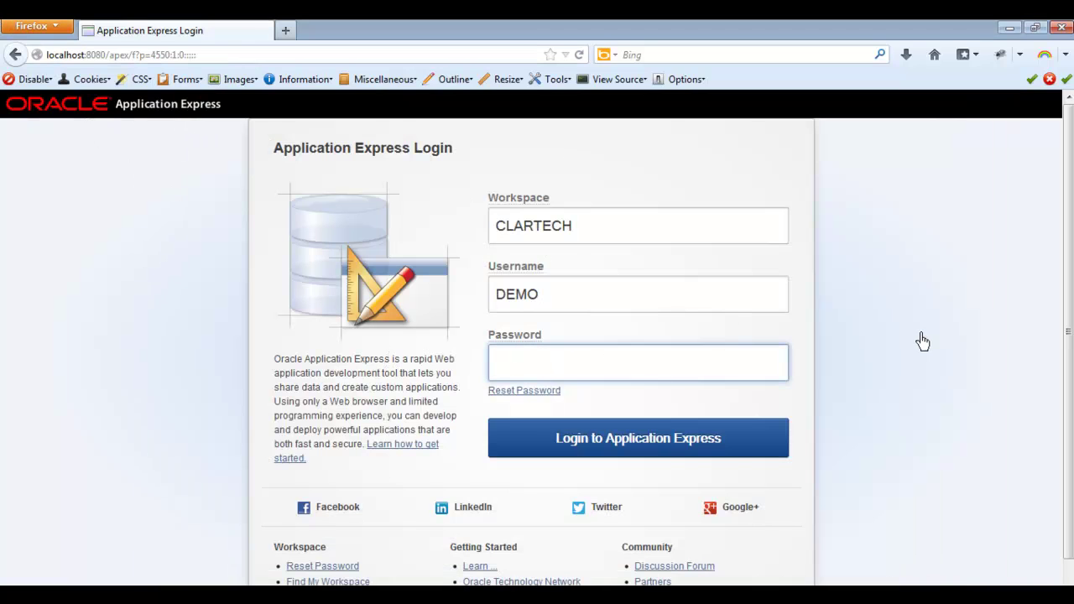
key("Return")
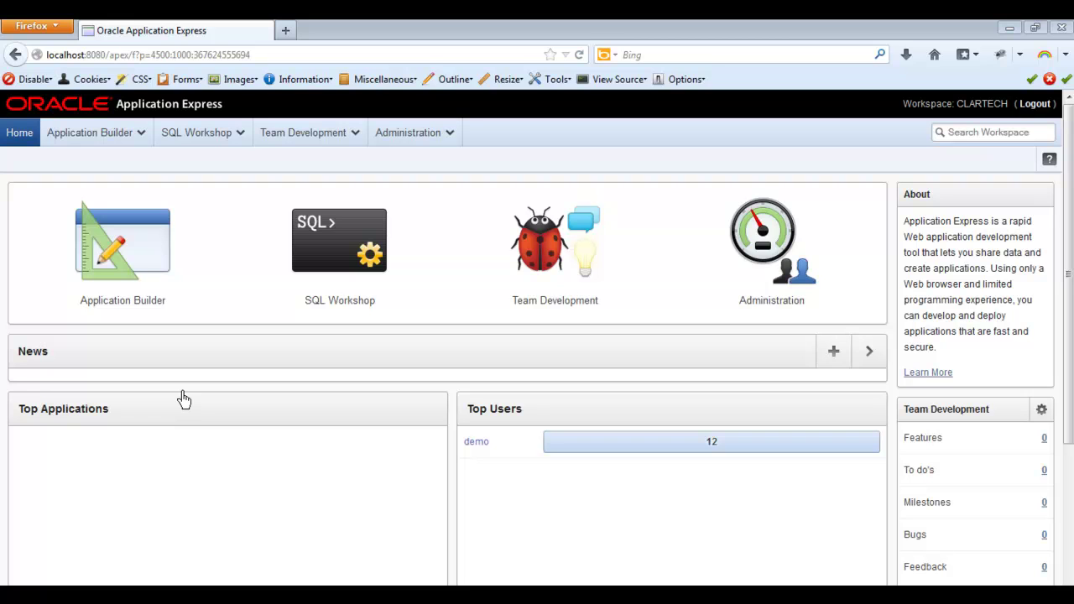
Open a Windows command prompt and start SQL*Plus connected as sys with SYSDBA.
key("super")
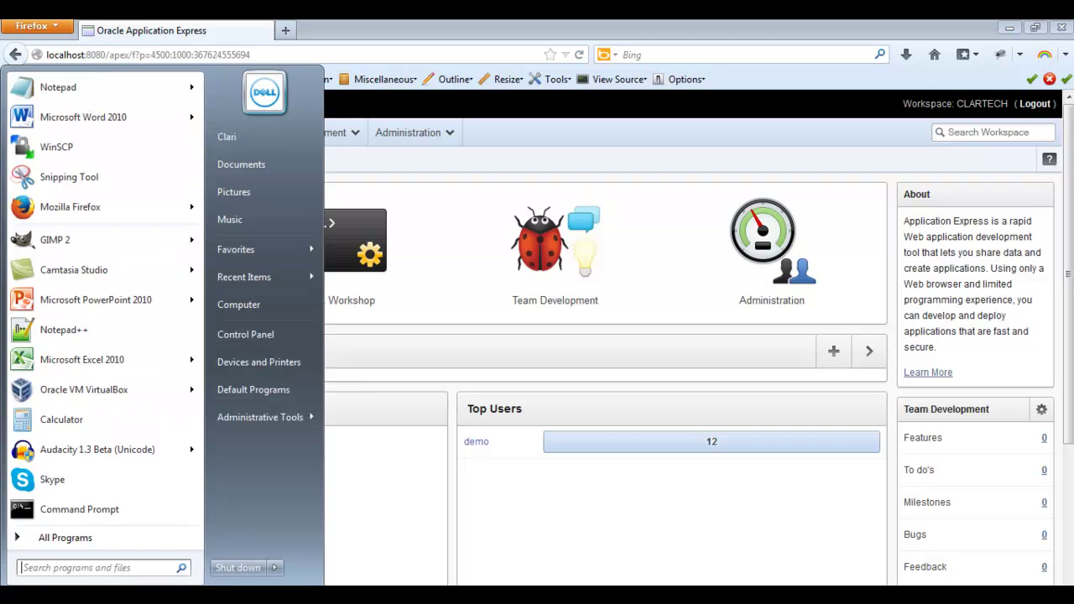
left_click(43, 510)
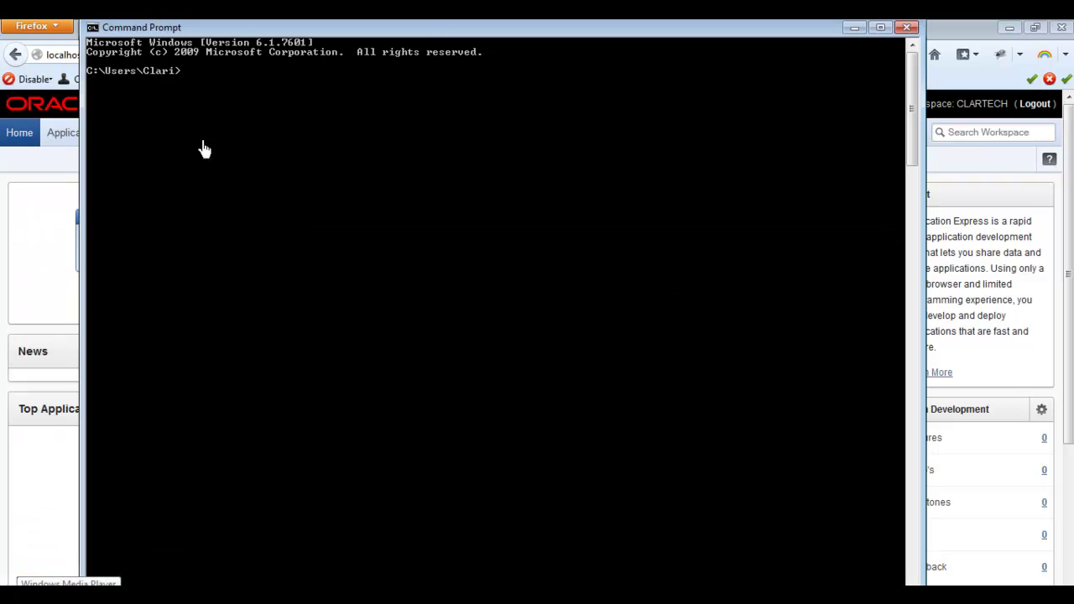
left_click_drag(436, 29, 520, 165)
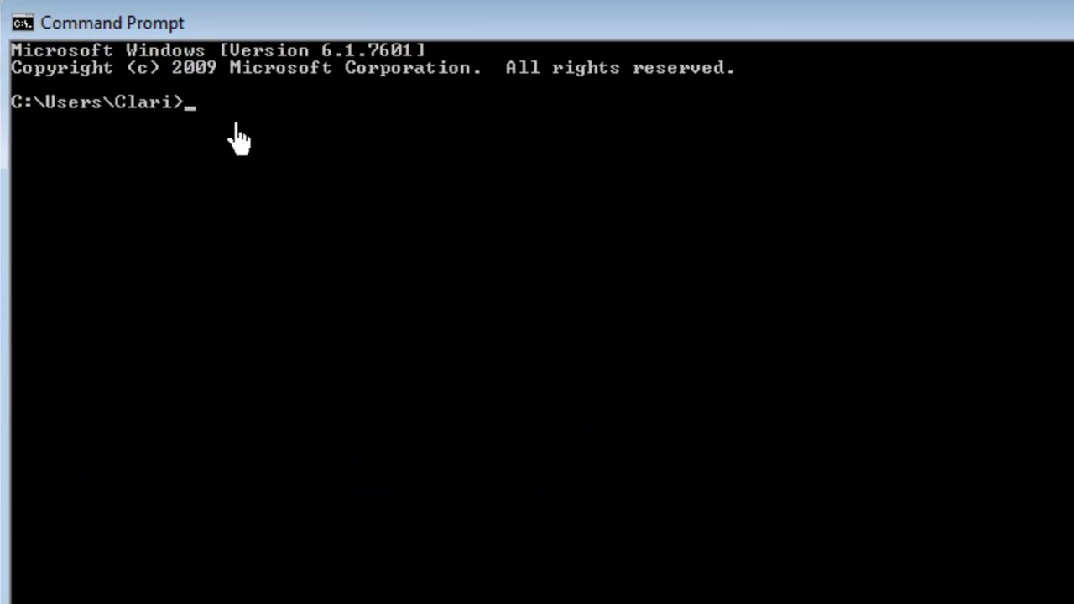
type("sqlplus /")
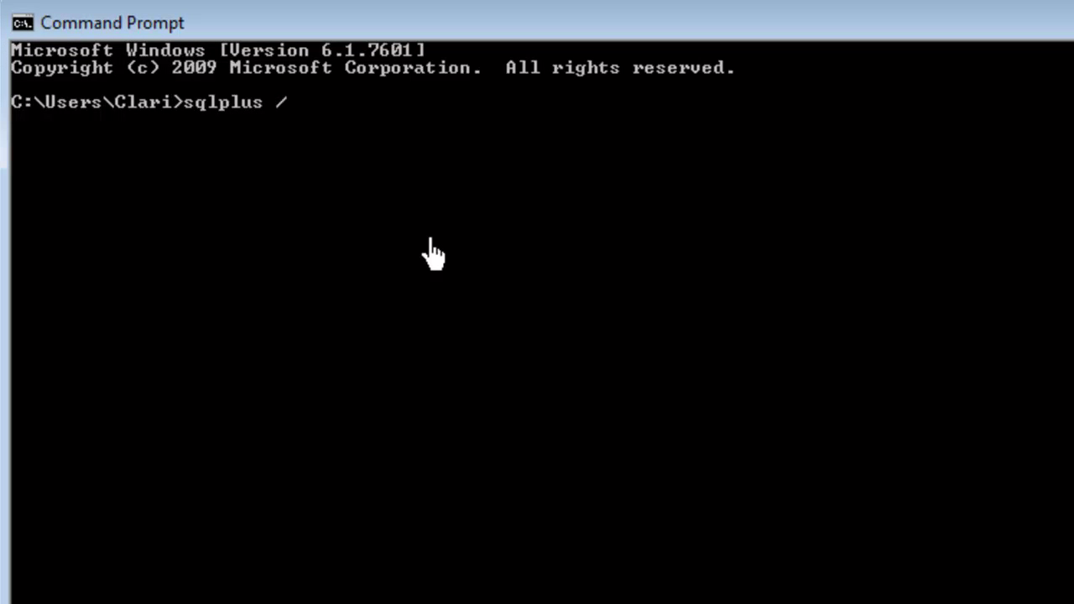
type("nolog")
key("Return")
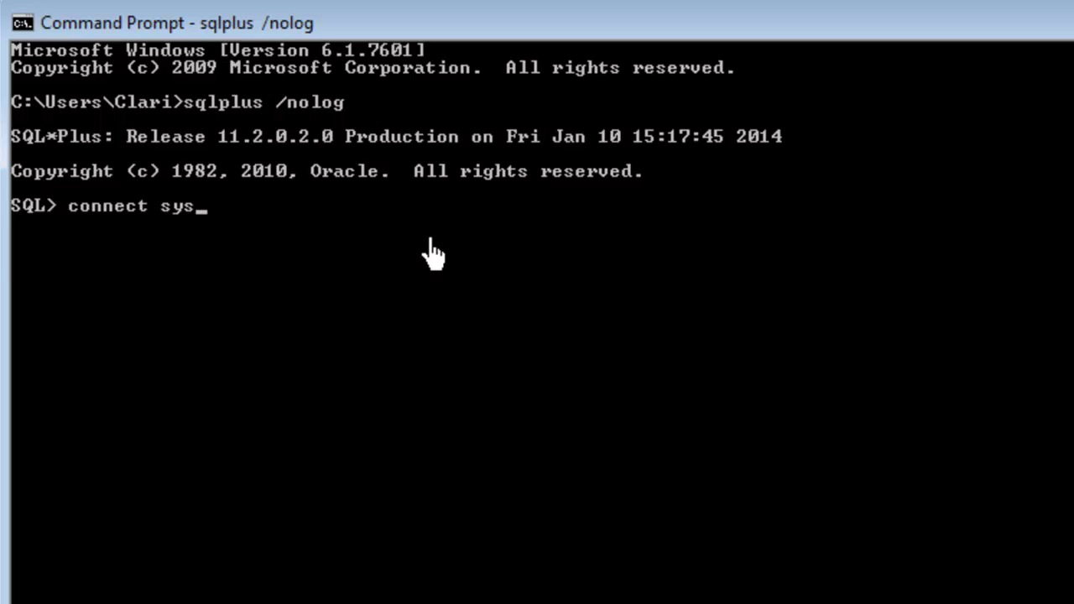
type("as sysdba")
key("Return")
key("Return")
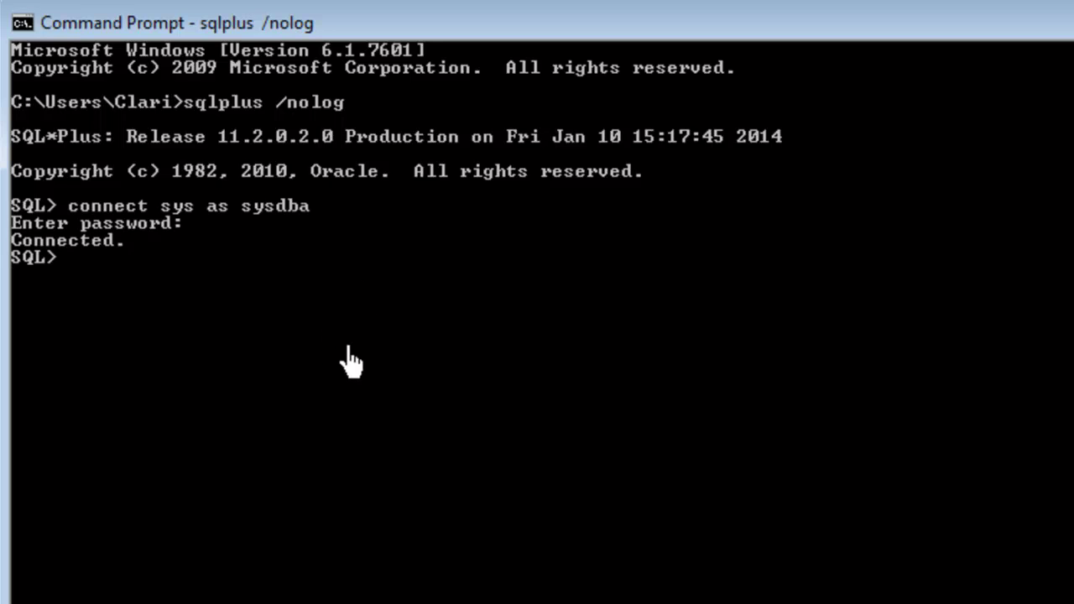
Run grant create database link to clartech; and minimize the console.
right_click(76, 267)
left_click(134, 343)
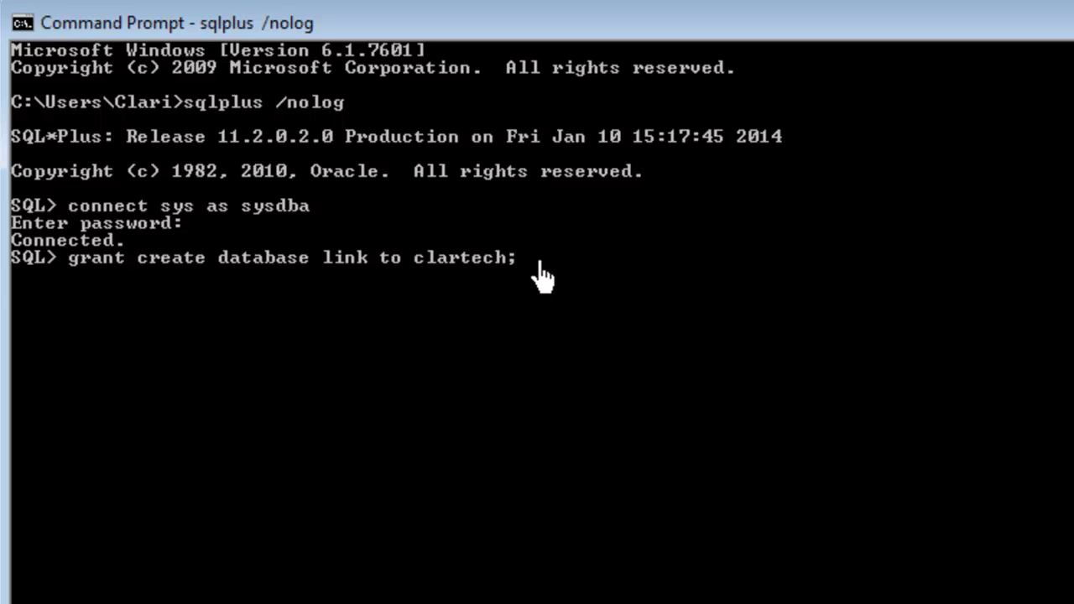
key("Return")
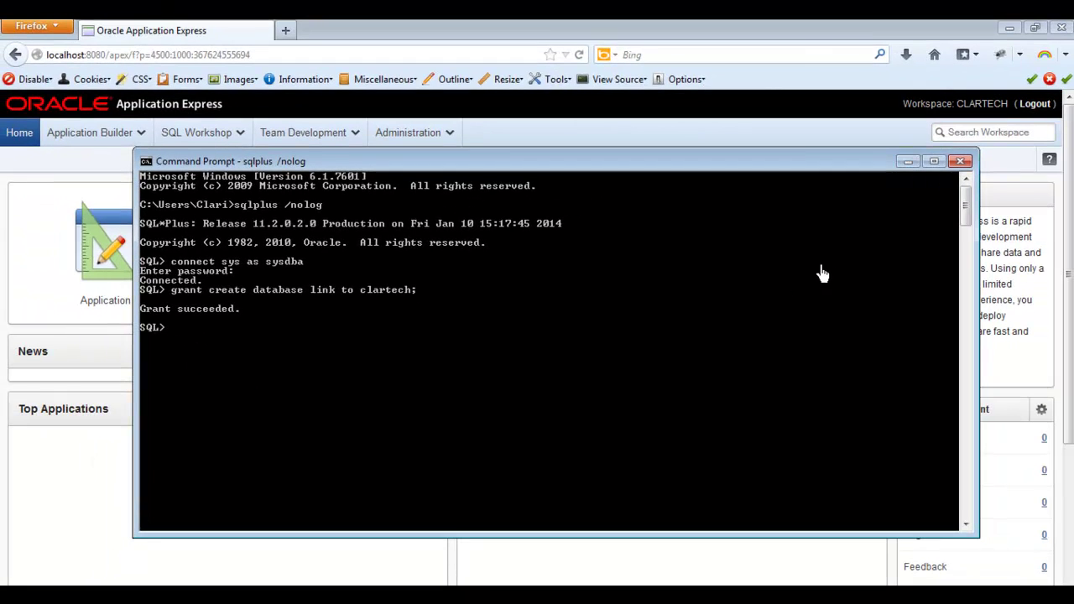
left_click(908, 162)
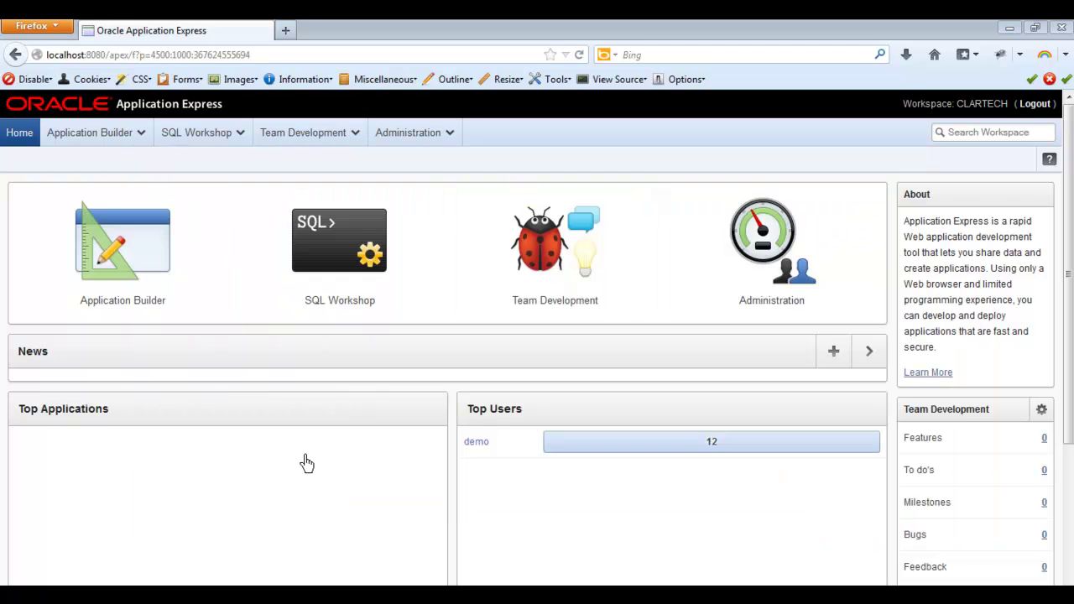
In SQL Workshop's Object Browser, choose Create > Database Link.
left_click(186, 140)
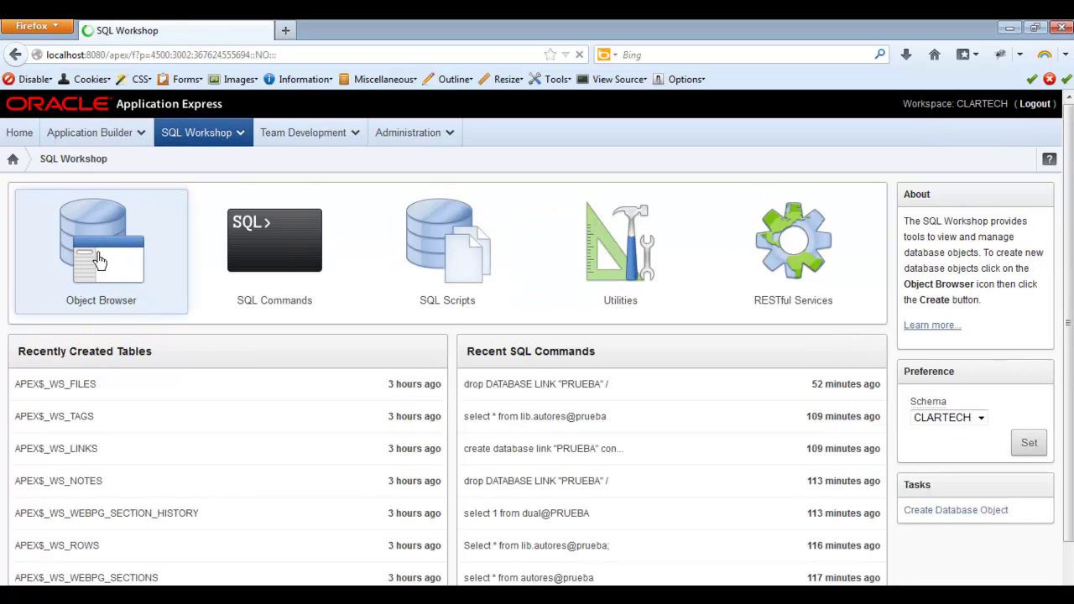
left_click(97, 259)
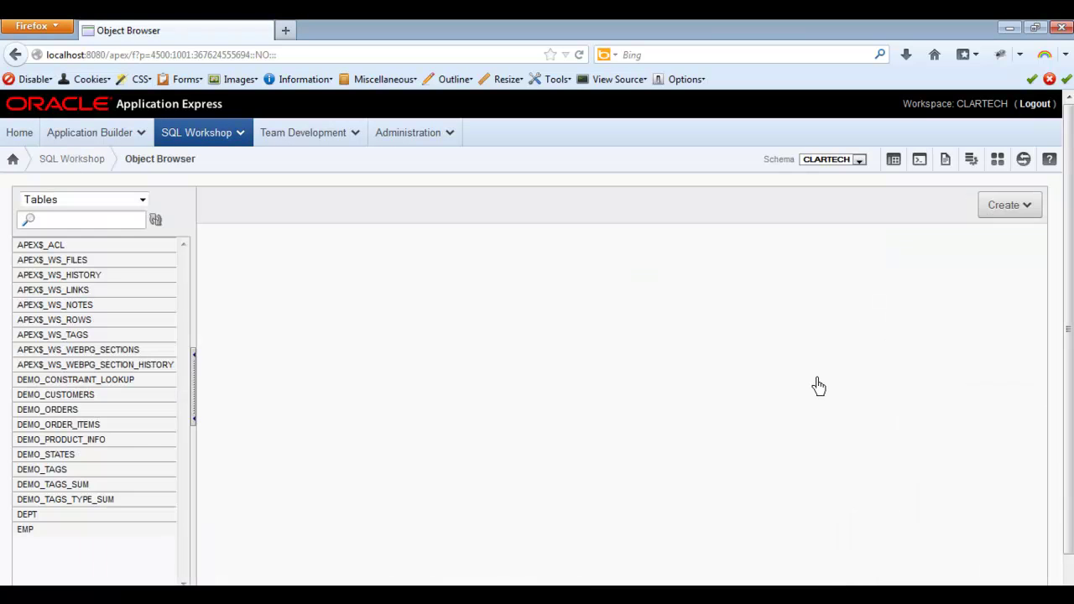
left_click(1025, 211)
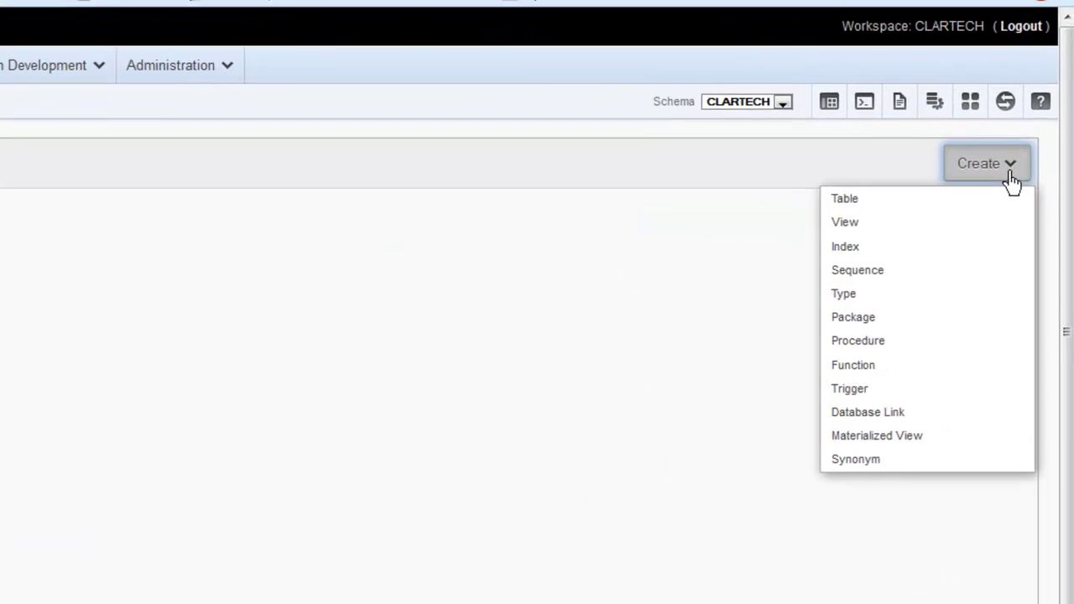
left_click(853, 419)
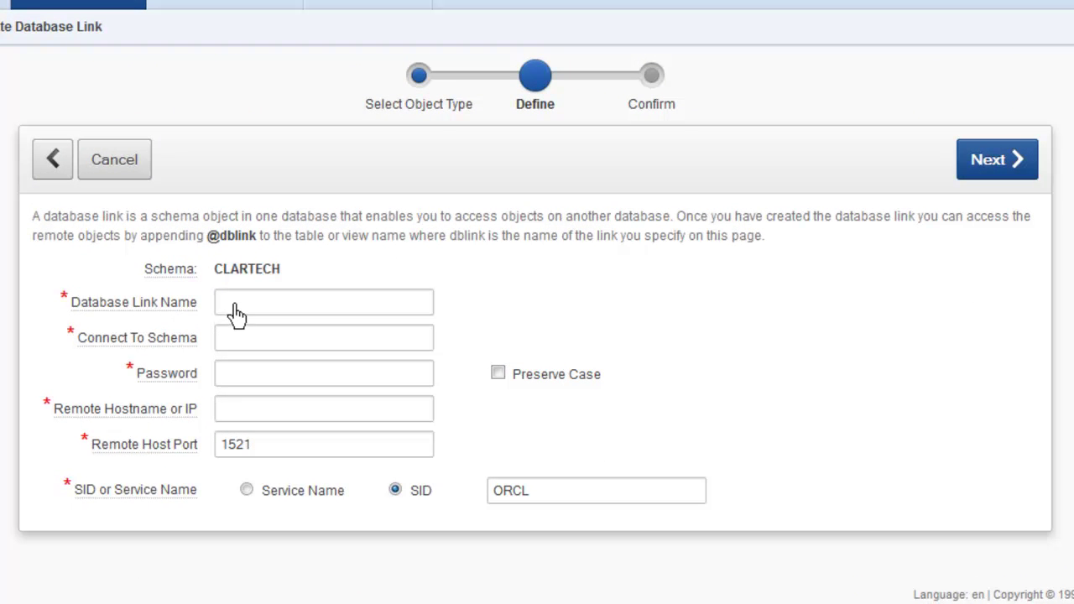
Name the link pruebadblink for remote schema lib, with Preserve Case on and the schema's password entered.
left_click(235, 313)
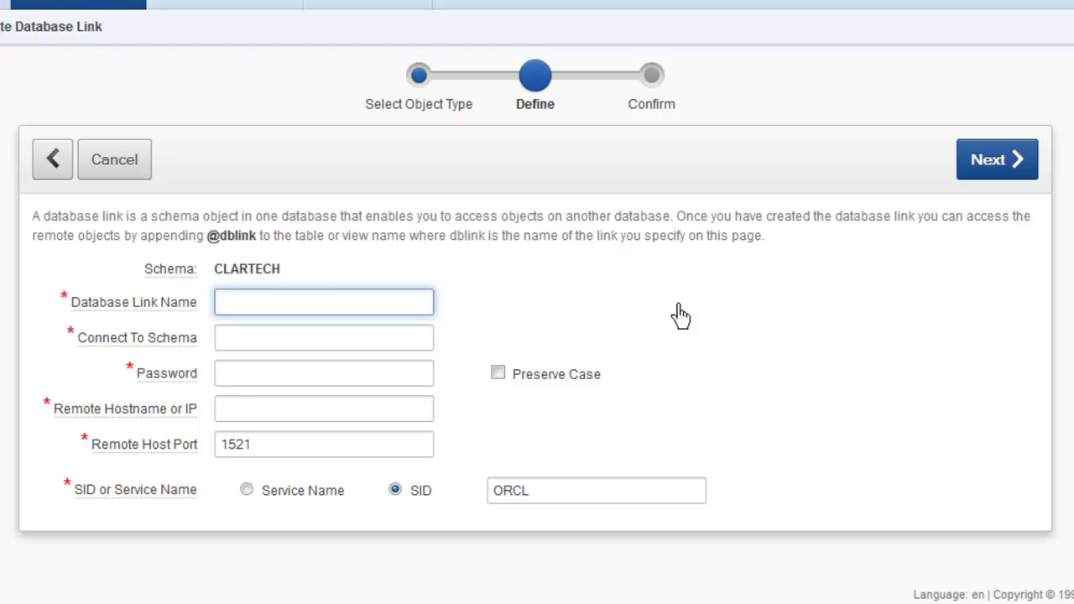
type("uebadblink")
left_click(299, 344)
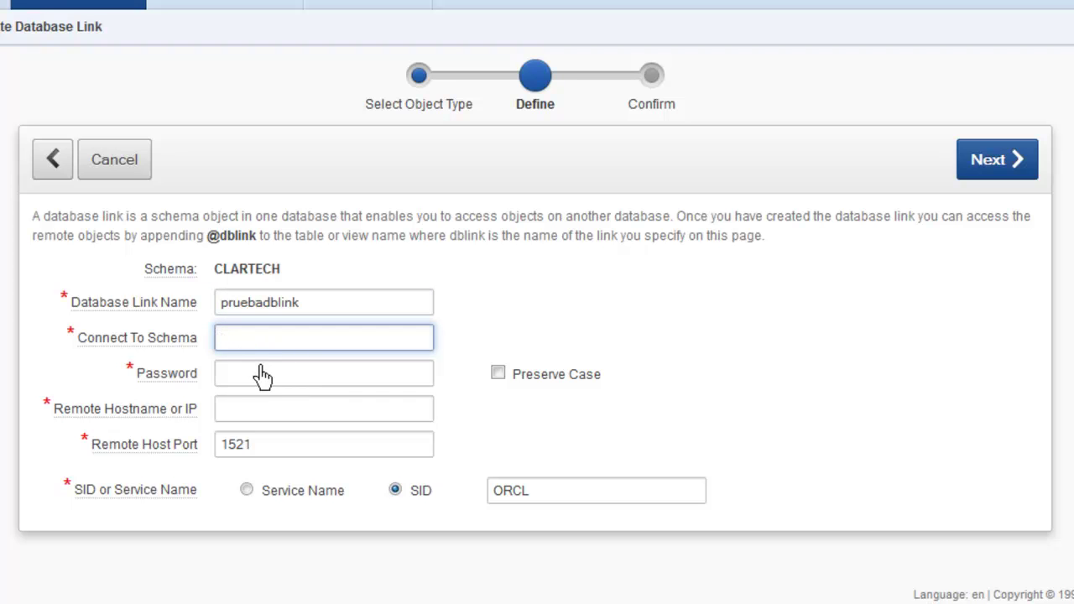
type("lib")
left_click(499, 377)
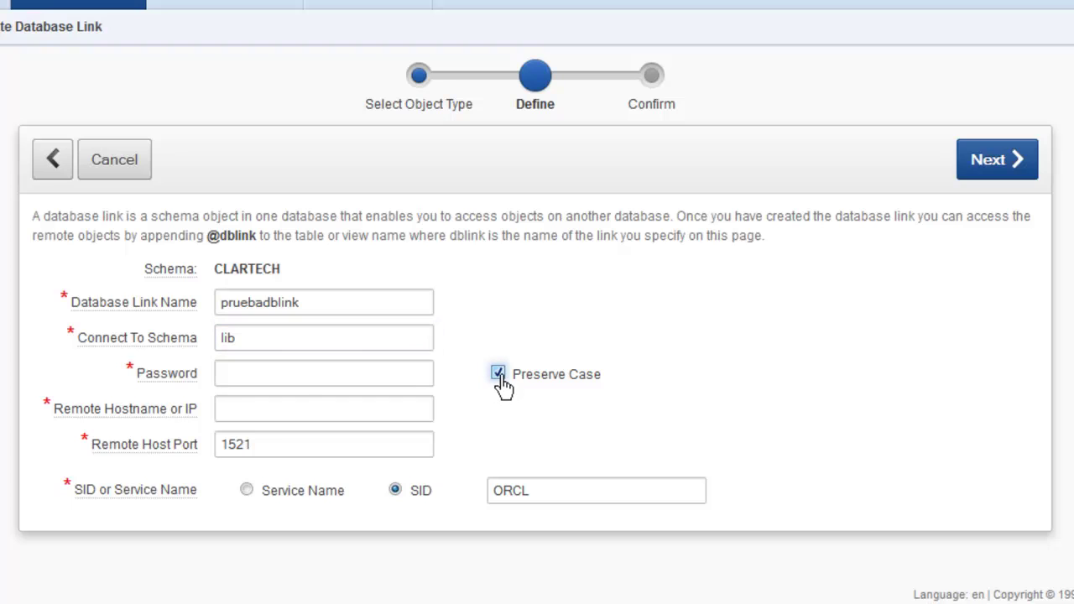
left_click(277, 387)
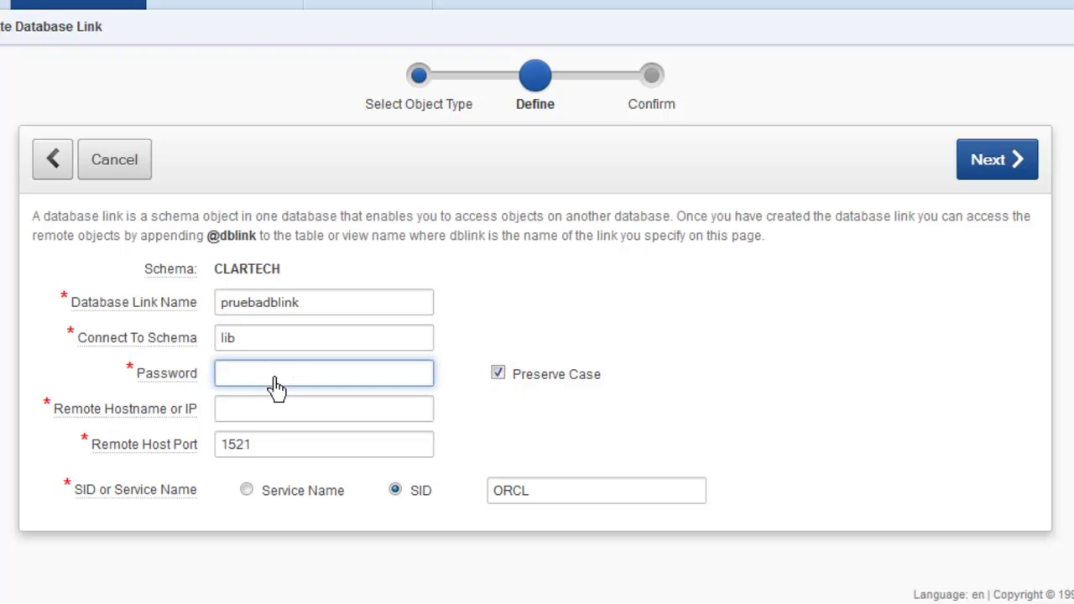
type("•••••••")
Set the remote host to 192.168.1.76 and continue to the generated SQL review.
left_click(242, 411)
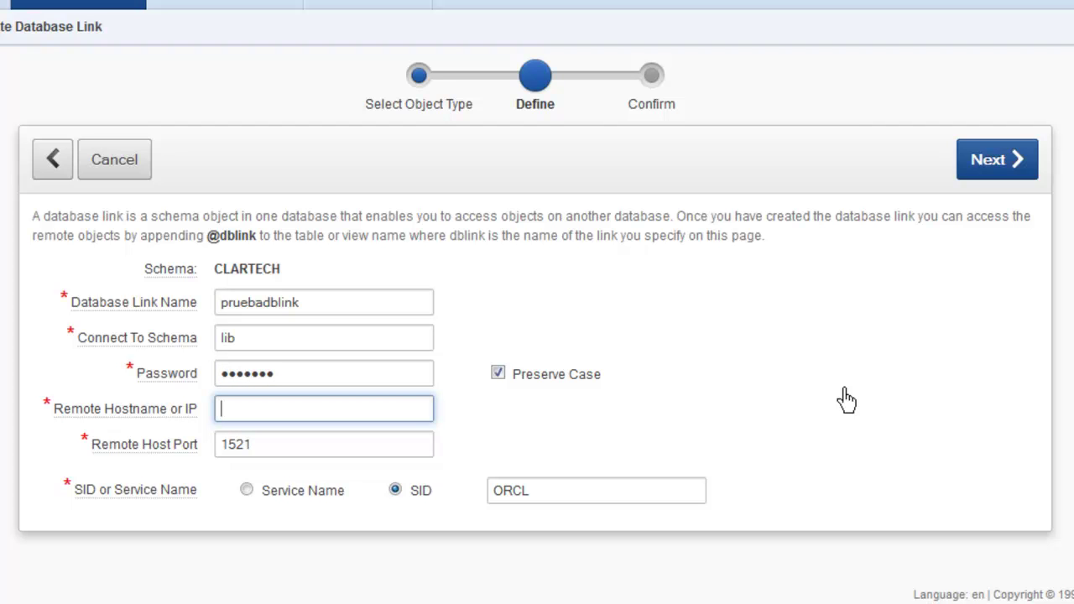
type("192.168.1.76")
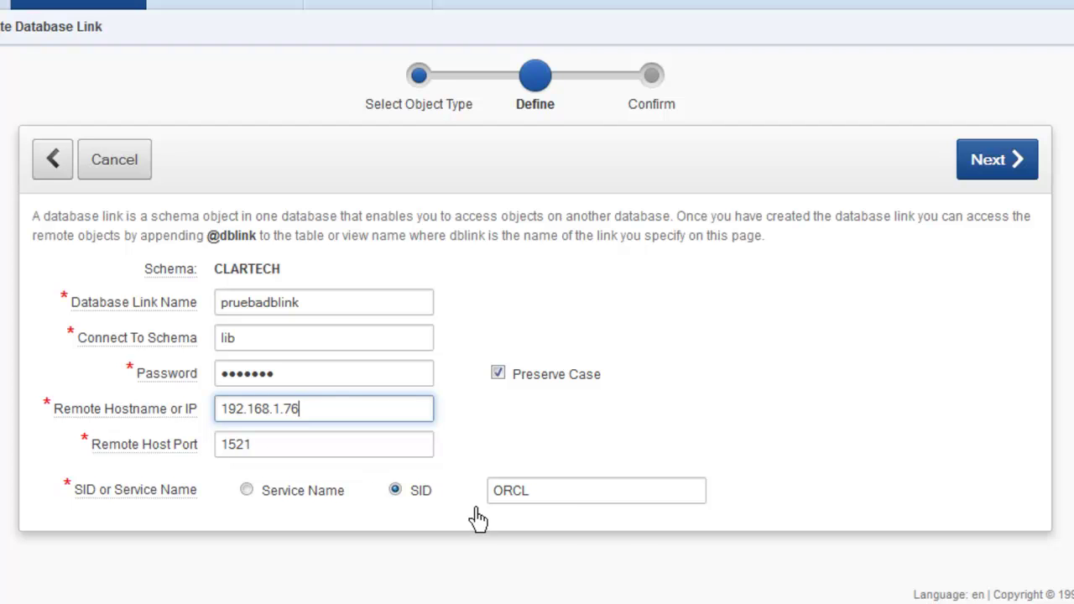
left_click(1006, 166)
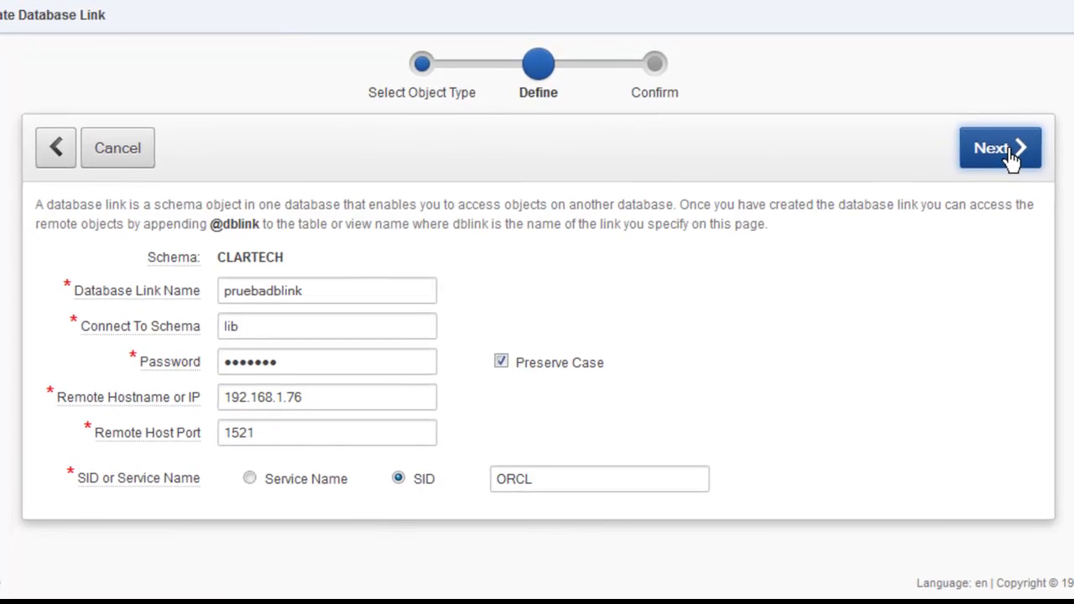
Review the generated SQL and create the PRUEBADBLINK database link.
scroll(663, 345, "down", 3)
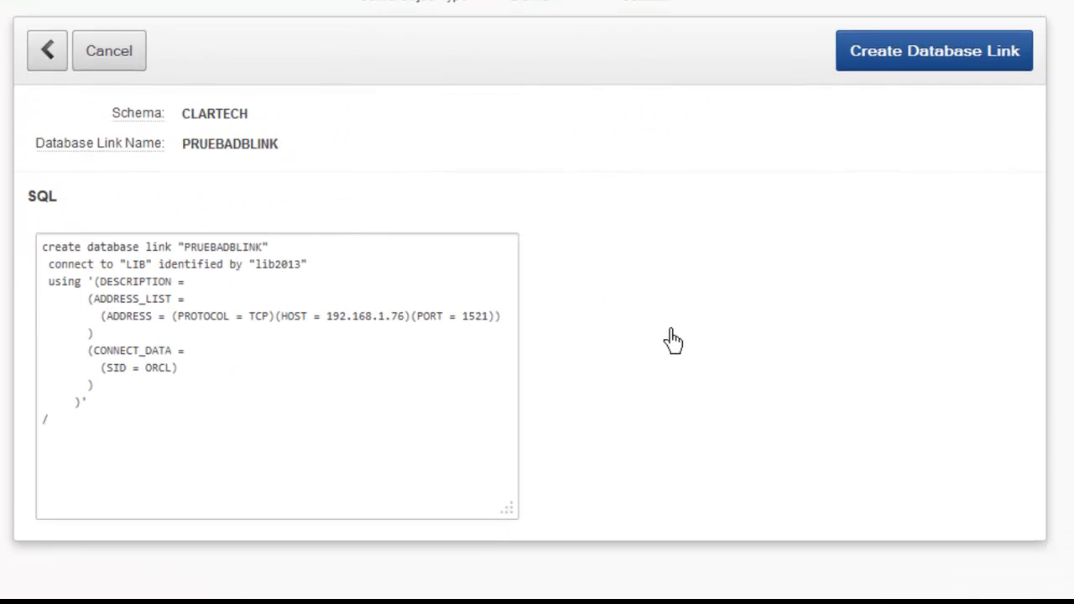
left_click(132, 307)
key("ctrl+a")
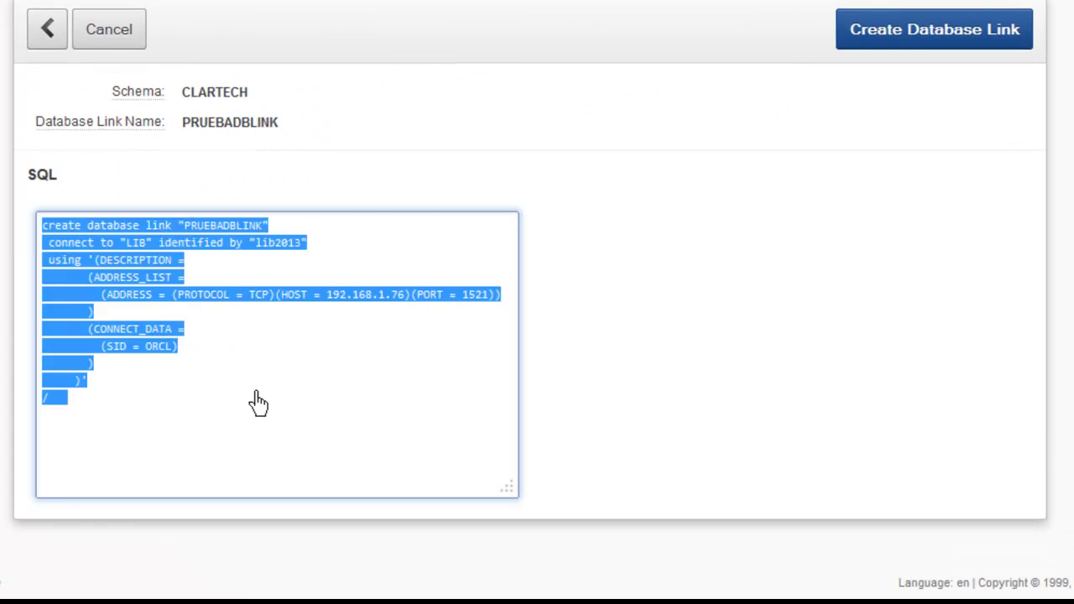
left_click(258, 402)
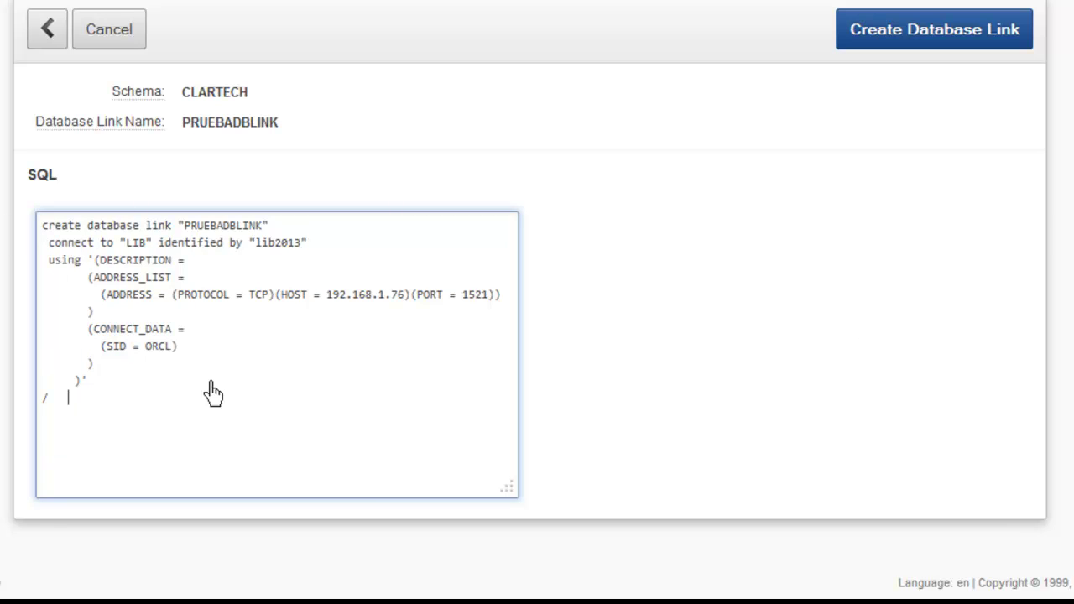
left_click(928, 44)
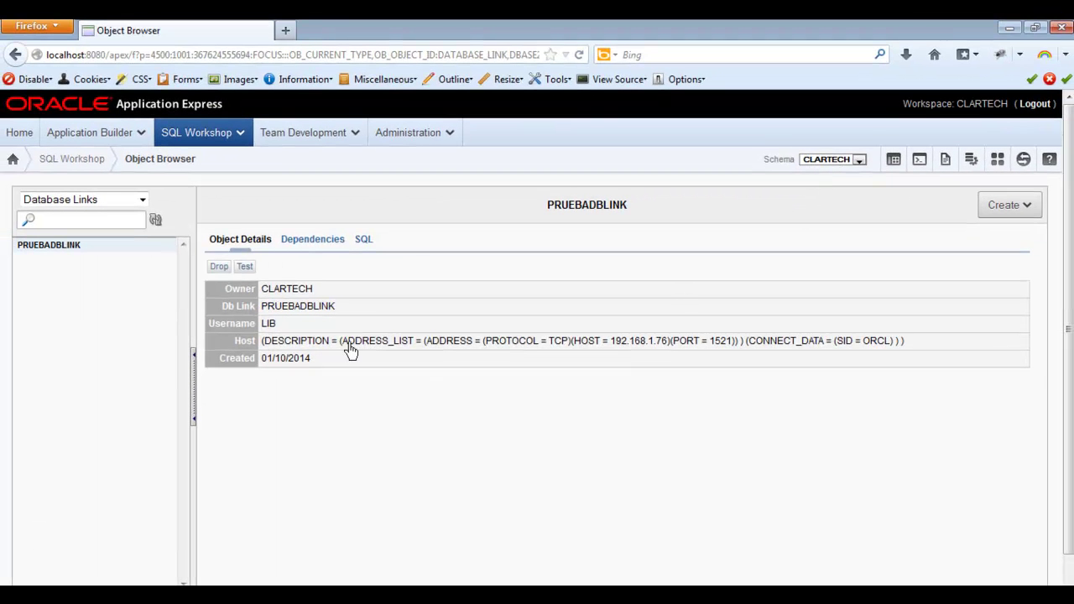
Test the PRUEBADBLINK connection, acknowledge its success, and go back to SQL Workshop.
left_click(245, 268)
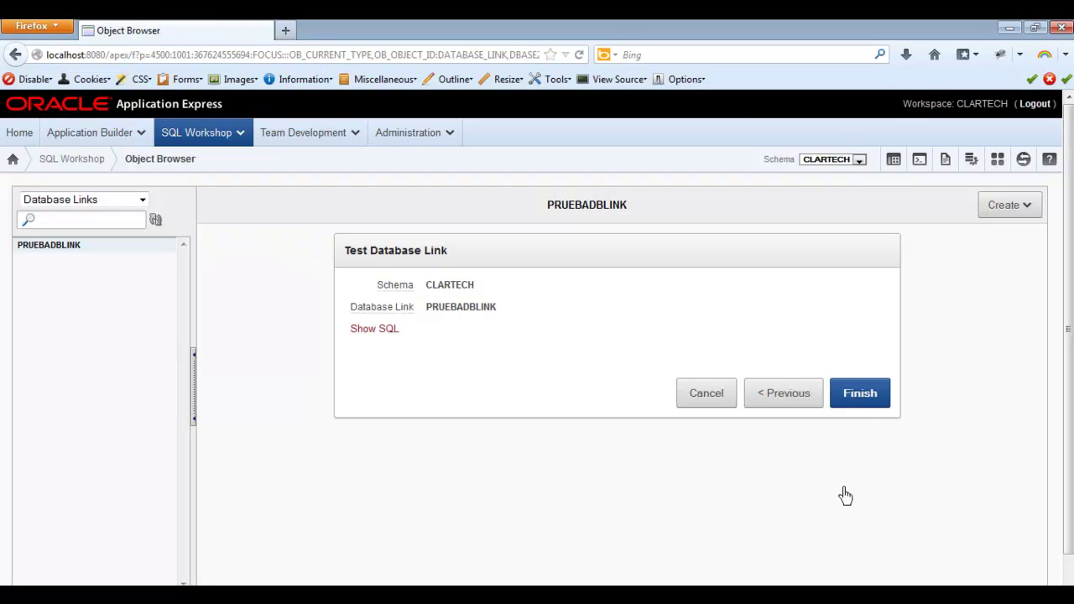
left_click(864, 394)
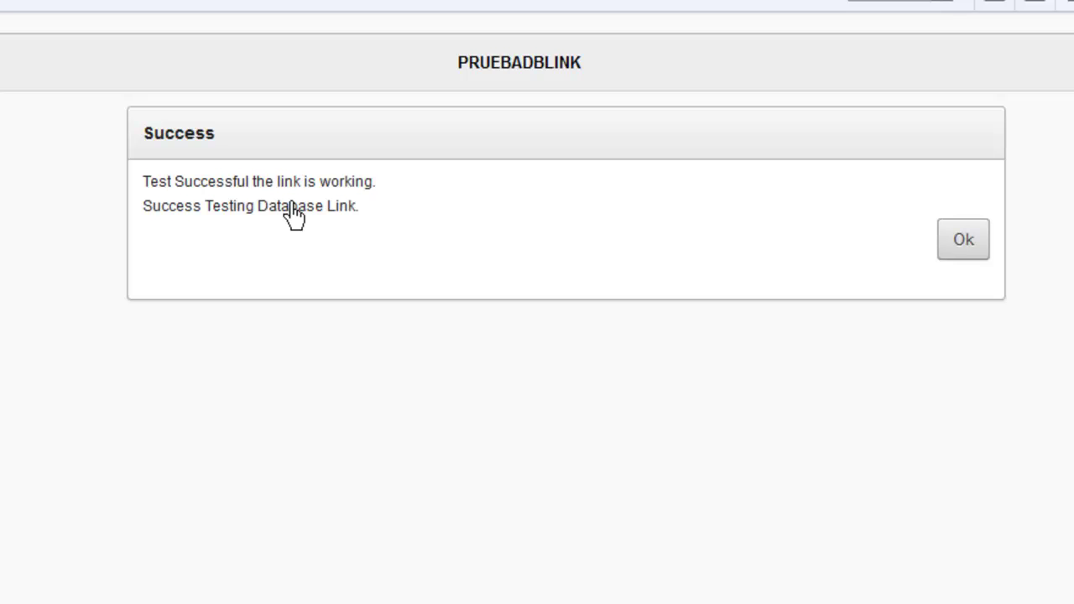
left_click(971, 245)
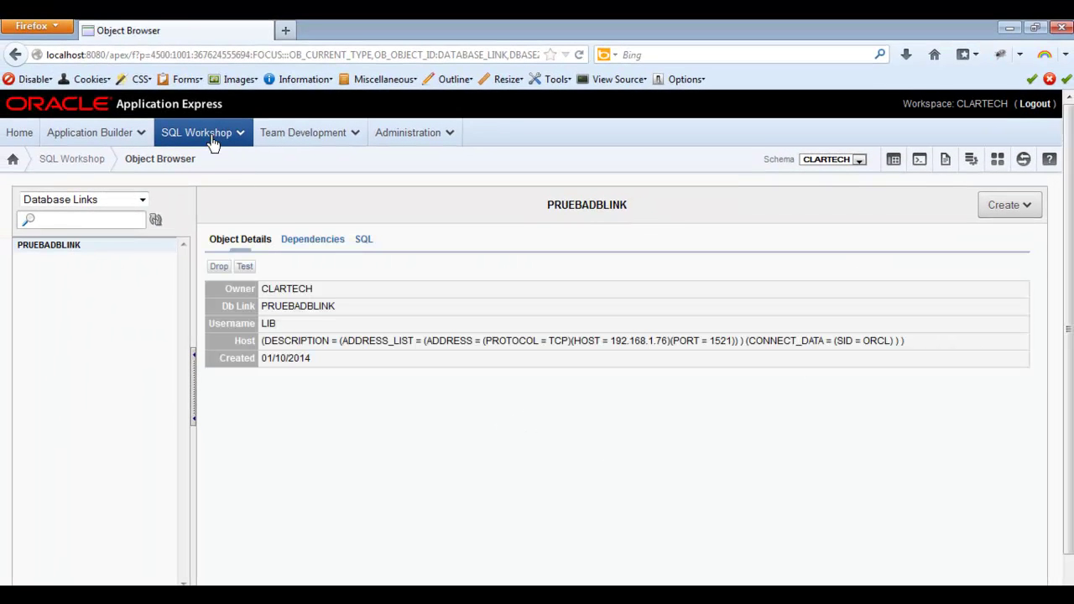
left_click(210, 134)
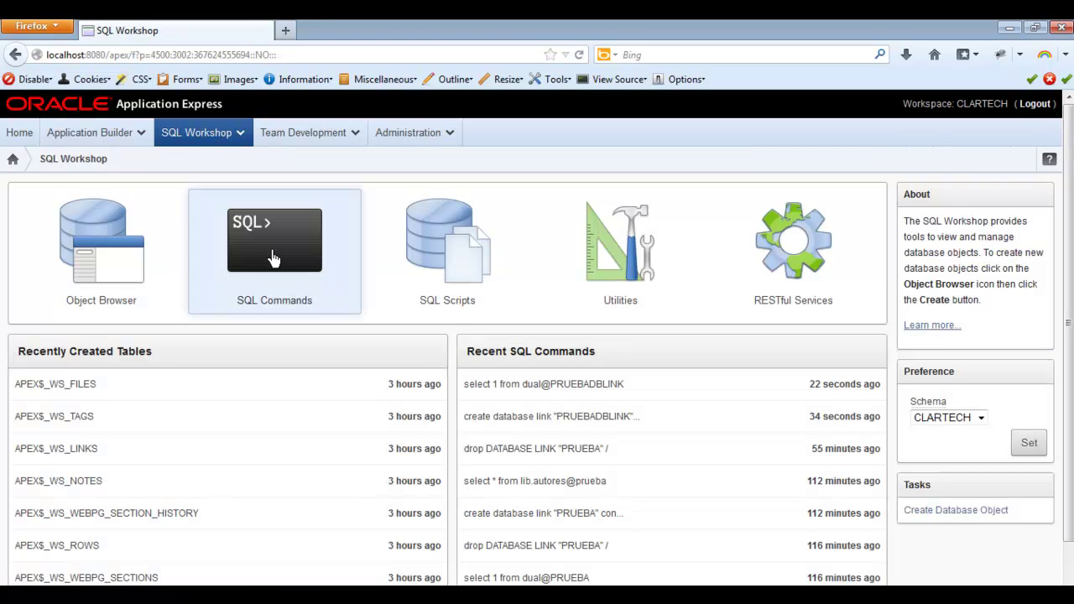
In SQL Commands, enter the query select * from lib.libros@pruebadblink.
left_click(296, 272)
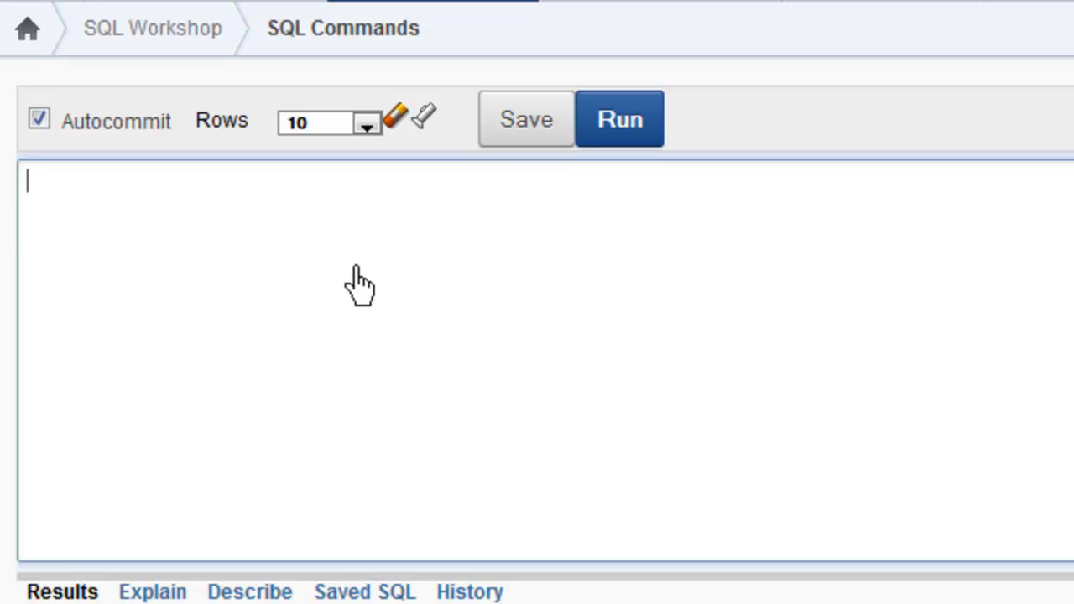
type("select ")
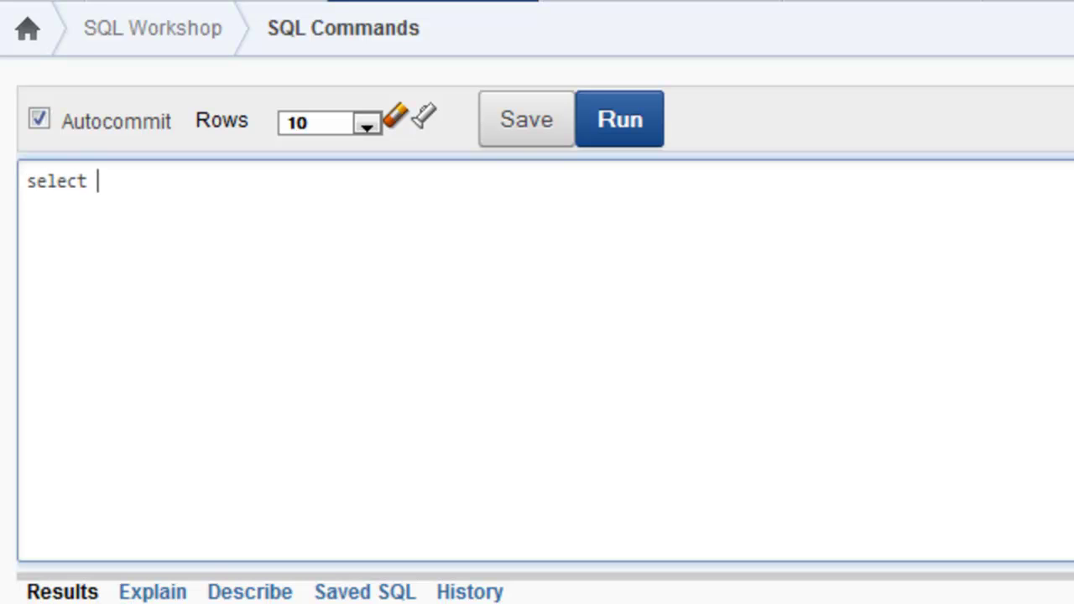
type("* from lib")
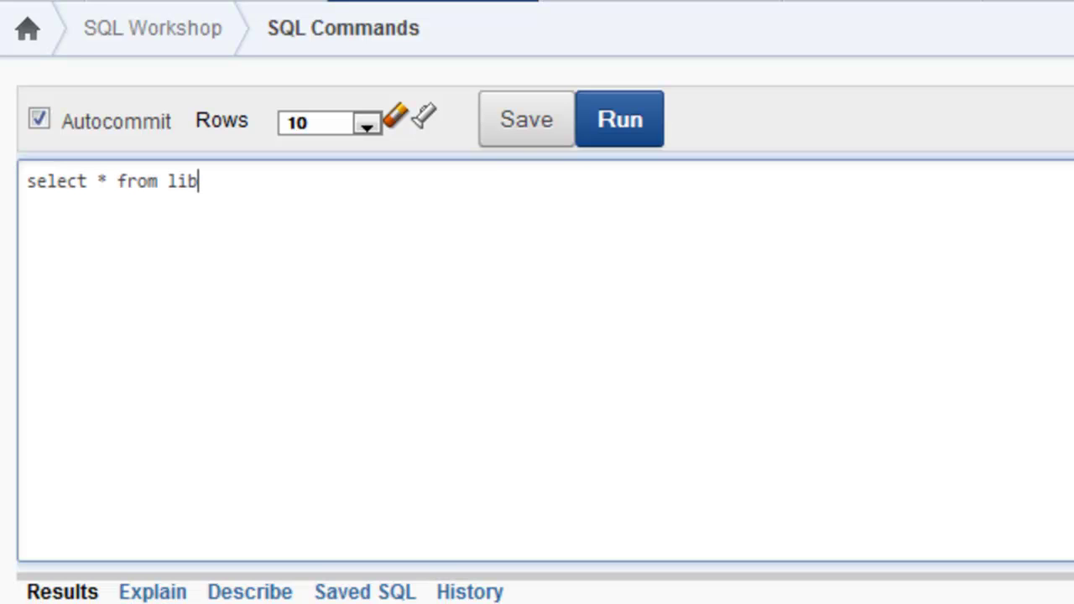
type(".libros@")
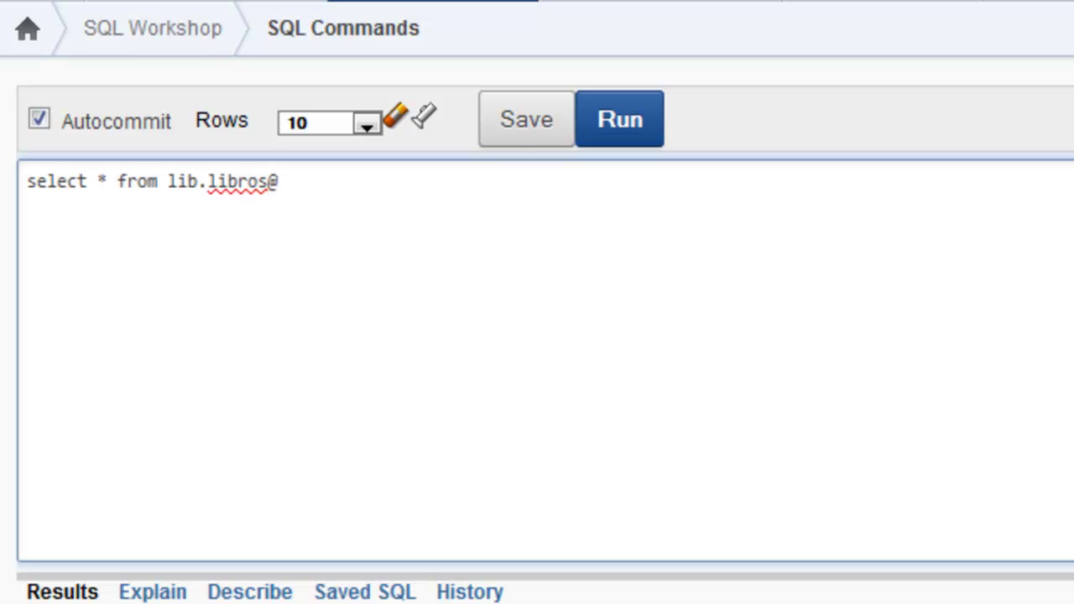
type("pruebadblink")
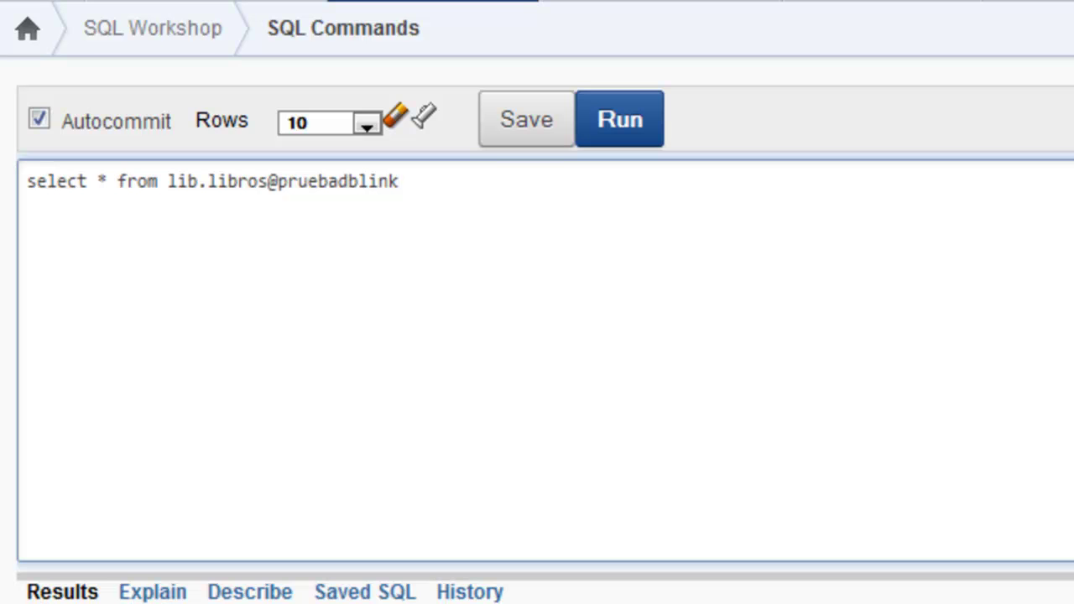
Run the query to list LIBROS rows such as Emma and Ficciones through the link.
left_click(621, 134)
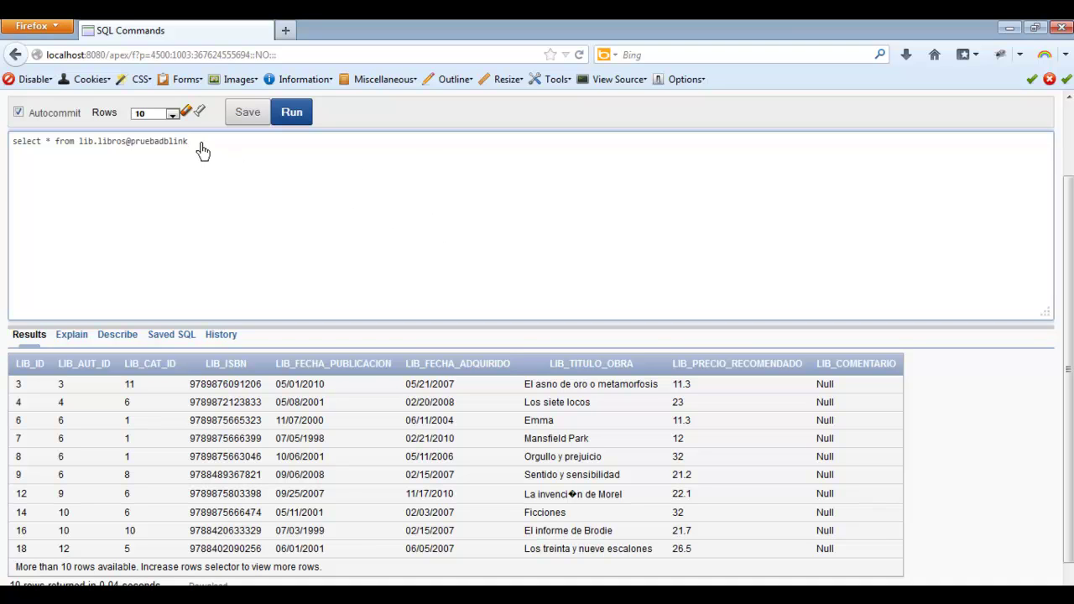
left_click_drag(201, 150, 4, 148)
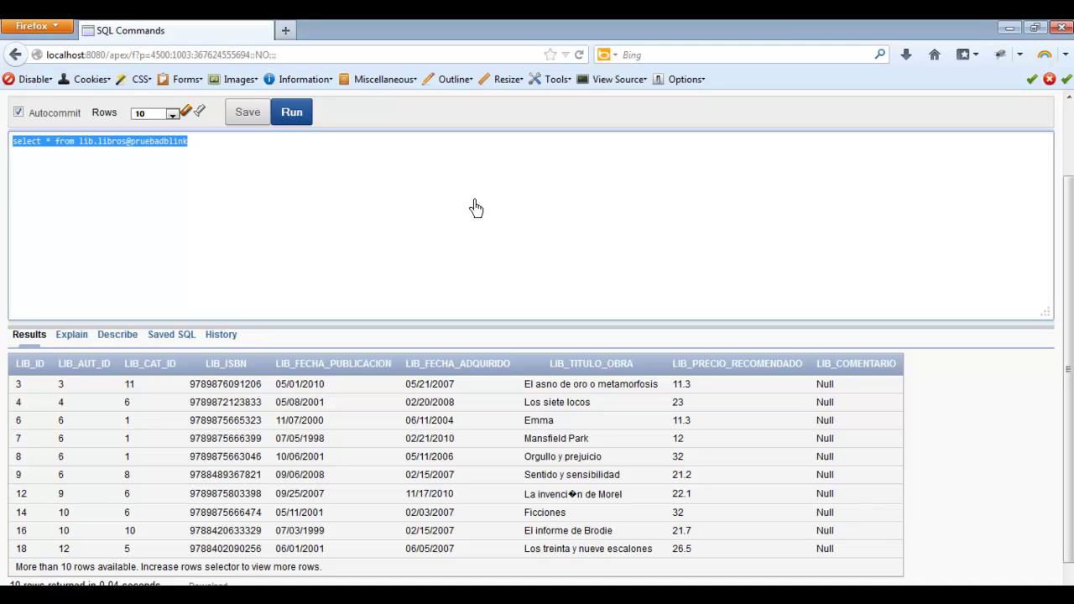
left_click(755, 210)
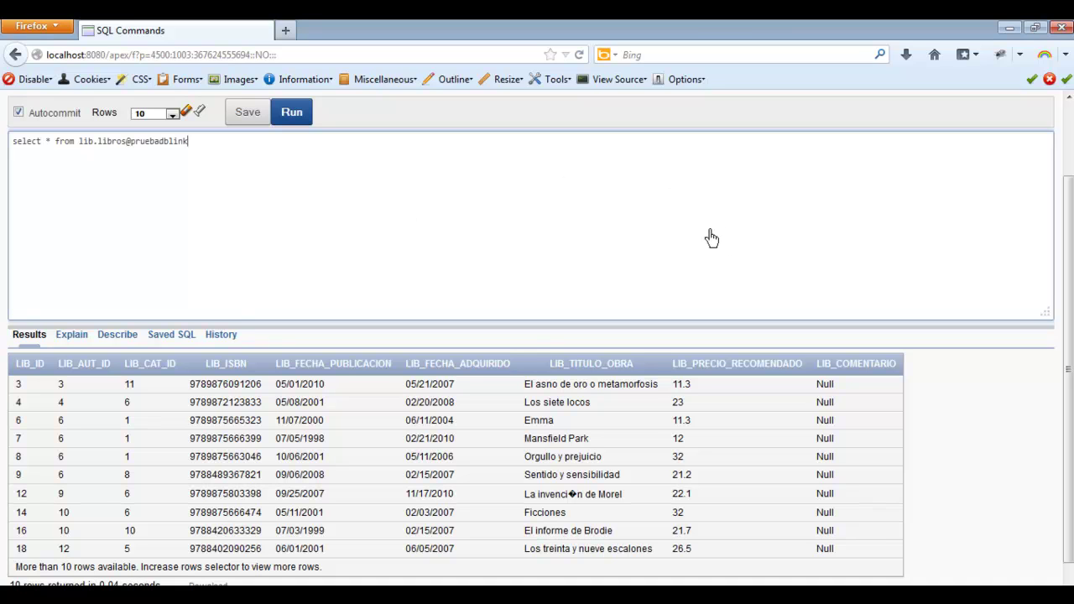